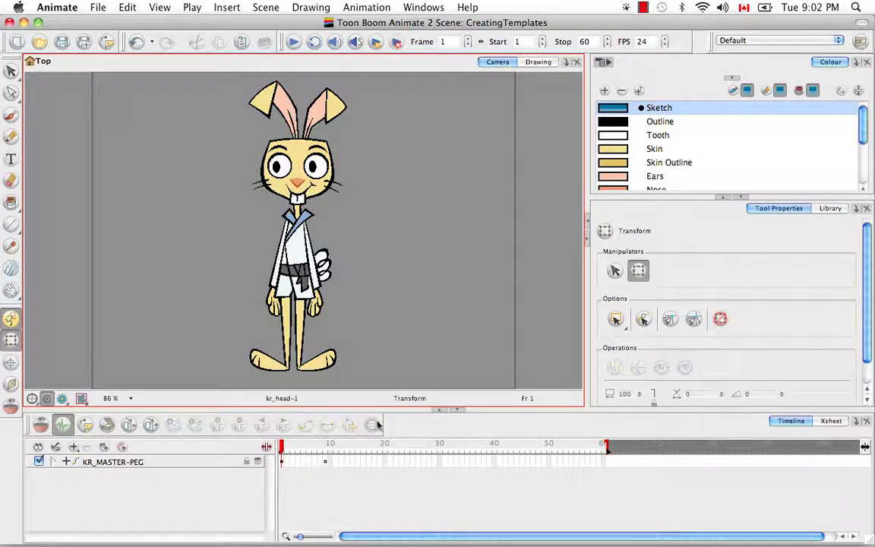
Expand KR_MASTER-PEG down to the torso peg to inspect the rig, then collapse it
{"action": "left_click", "coordinate": [53, 465]}
{"action": "left_click", "coordinate": [53, 465]}
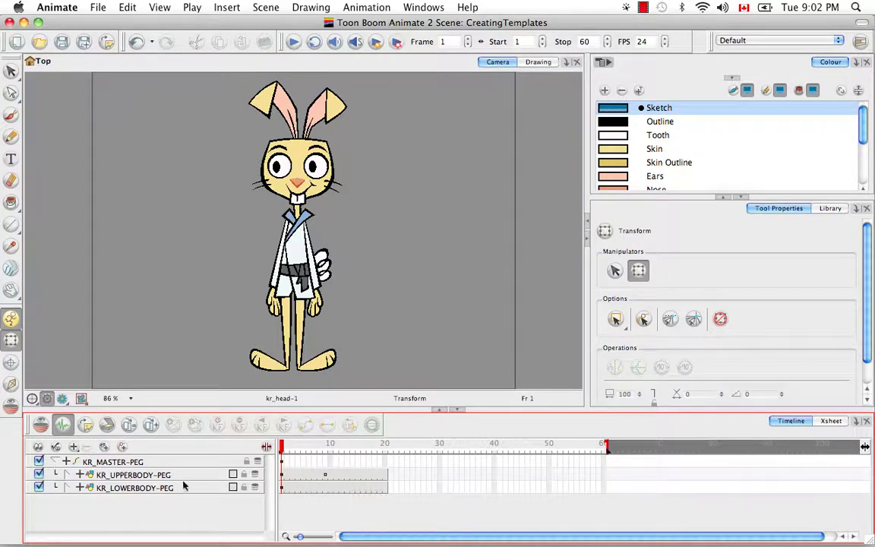
{"action": "left_click", "coordinate": [66, 476]}
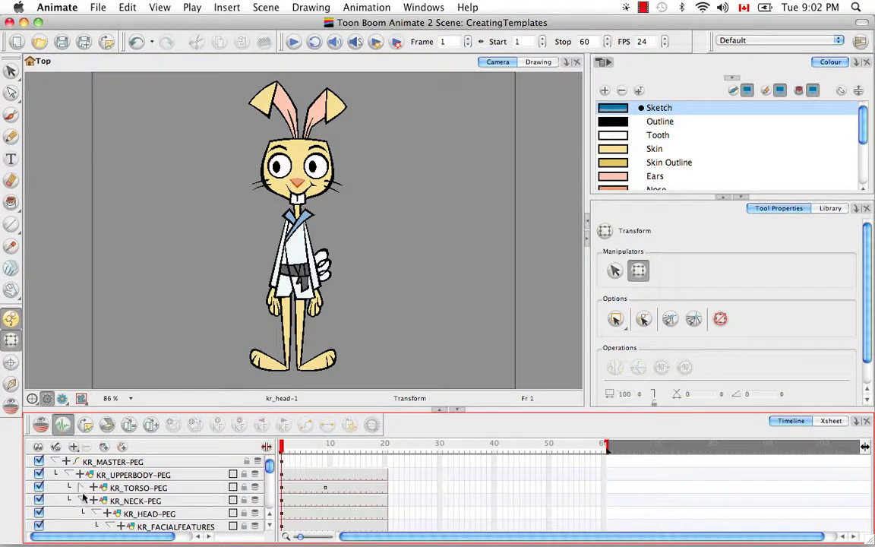
{"action": "left_click", "coordinate": [81, 488]}
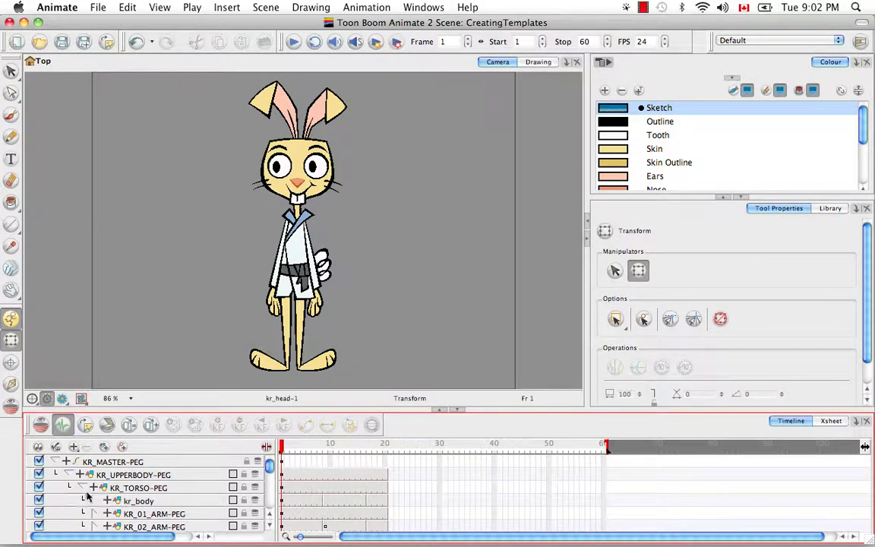
{"action": "left_click", "coordinate": [81, 488]}
{"action": "left_click", "coordinate": [66, 476]}
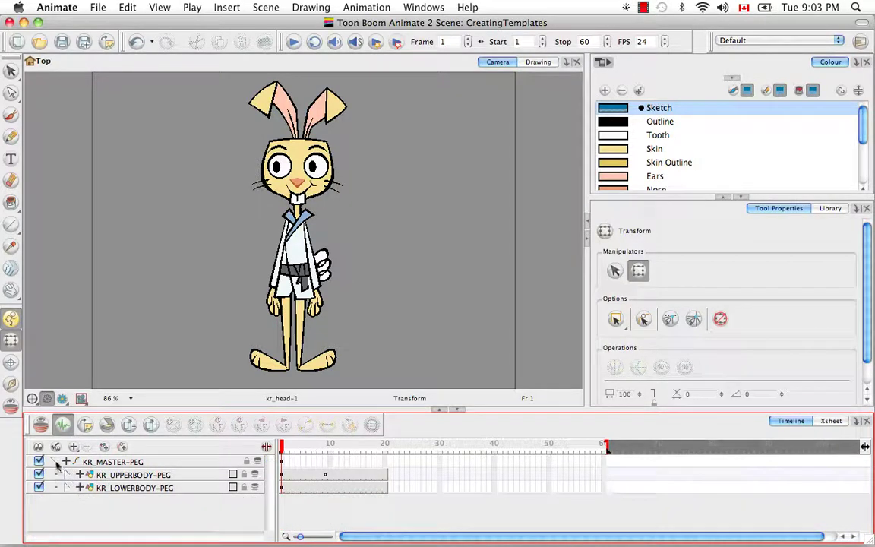
{"action": "left_click", "coordinate": [53, 462]}
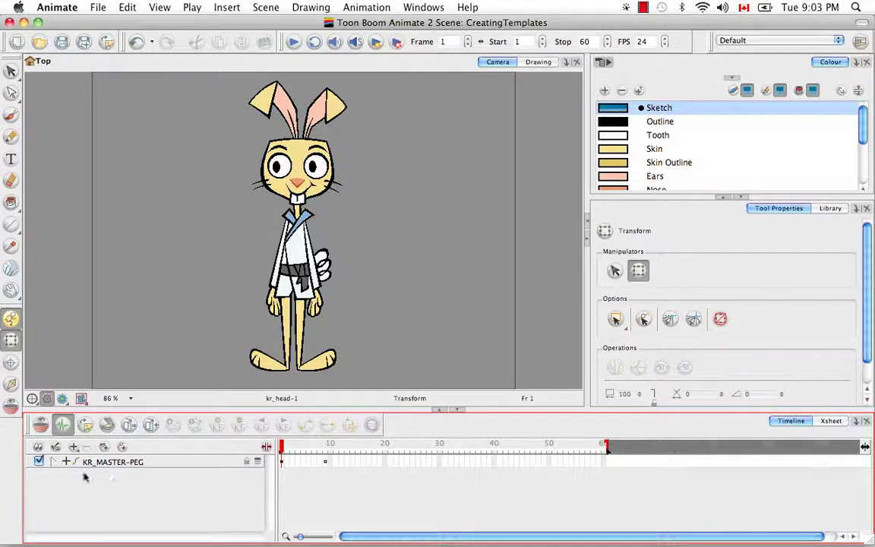
Insert a keyframe at frame 9 on KR_MASTER-PEG, holding the three-quarter pose
{"action": "left_click", "coordinate": [324, 464]}
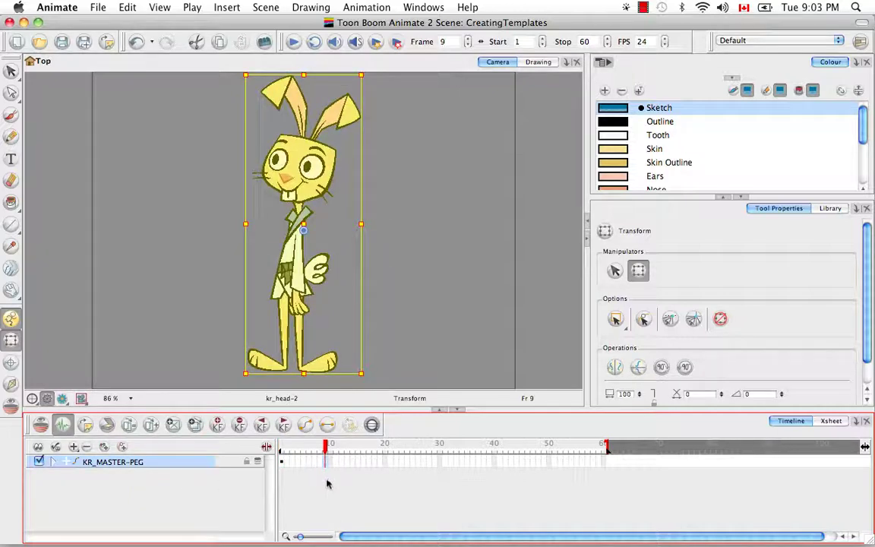
{"action": "left_click_drag", "start_coordinate": [325, 448], "coordinate": [324, 449]}
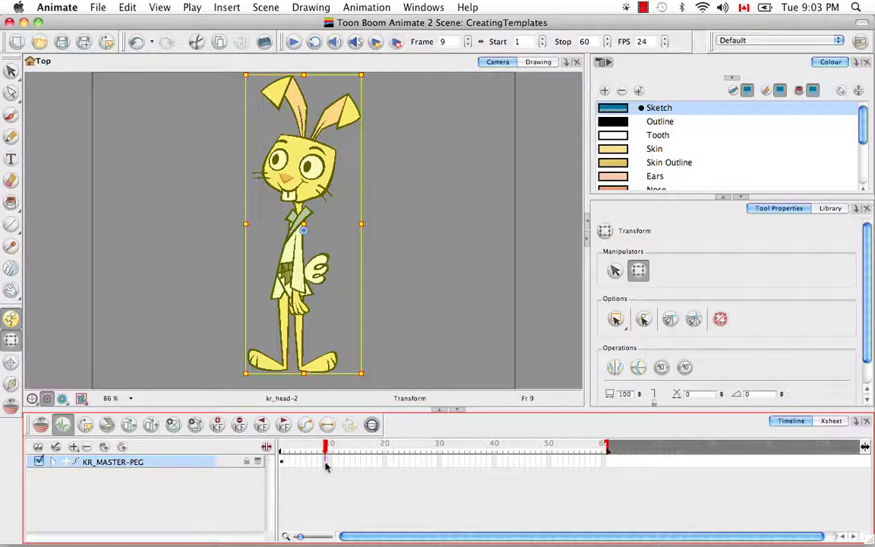
{"action": "left_click", "coordinate": [218, 424]}
Expand the master, upper body and torso pegs to verify the new keyframe, then collapse them
{"action": "left_click", "coordinate": [53, 462]}
{"action": "left_click", "coordinate": [69, 475]}
{"action": "left_click", "coordinate": [83, 488]}
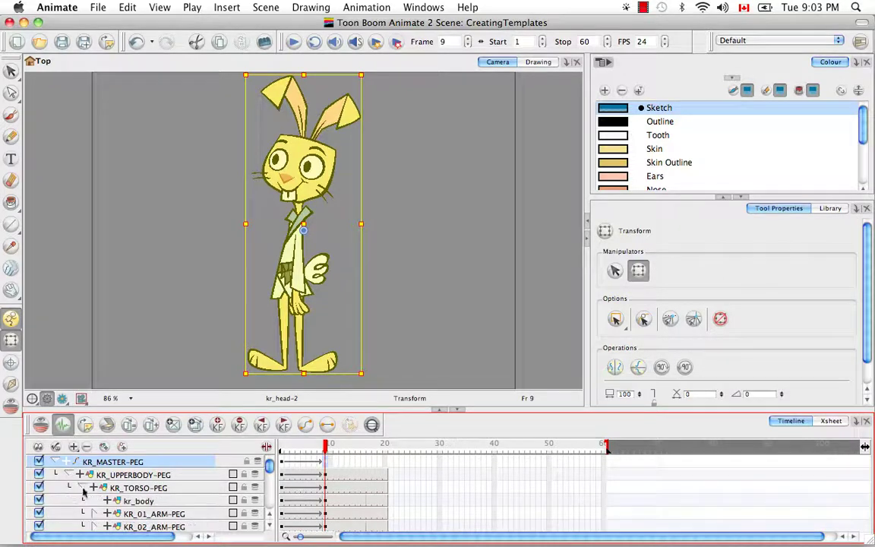
{"action": "scroll", "coordinate": [270, 484], "scroll_direction": "down", "scroll_amount": 6}
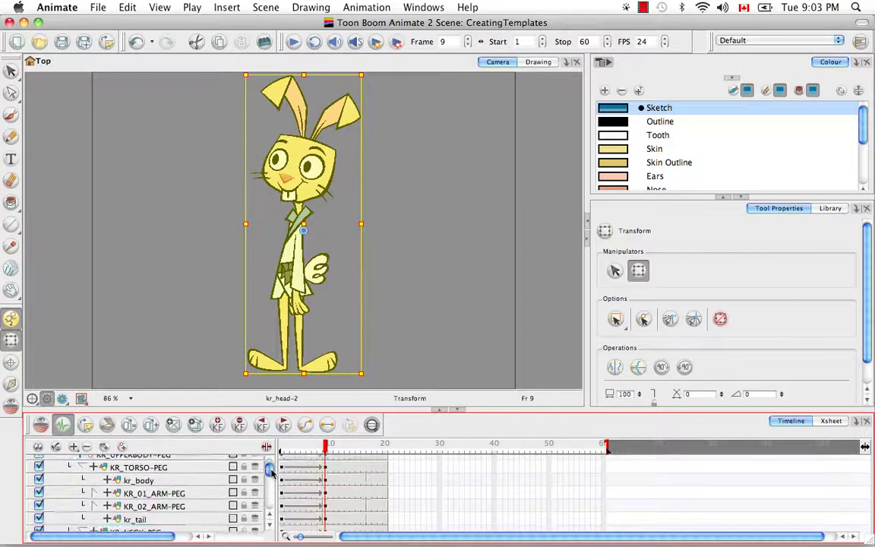
{"action": "scroll", "coordinate": [269, 478], "scroll_direction": "down", "scroll_amount": 10}
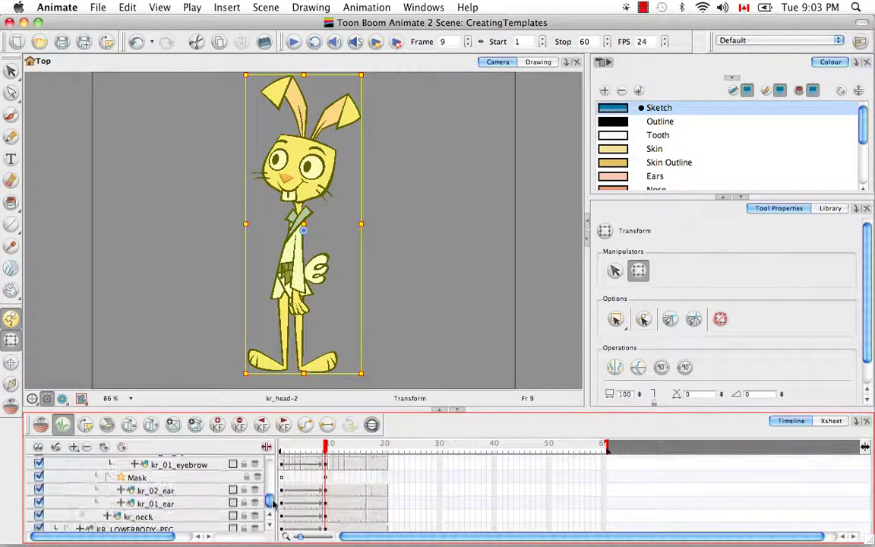
{"action": "scroll", "coordinate": [270, 469], "scroll_direction": "up", "scroll_amount": 16}
{"action": "scroll", "coordinate": [270, 469], "scroll_direction": "up", "scroll_amount": 2}
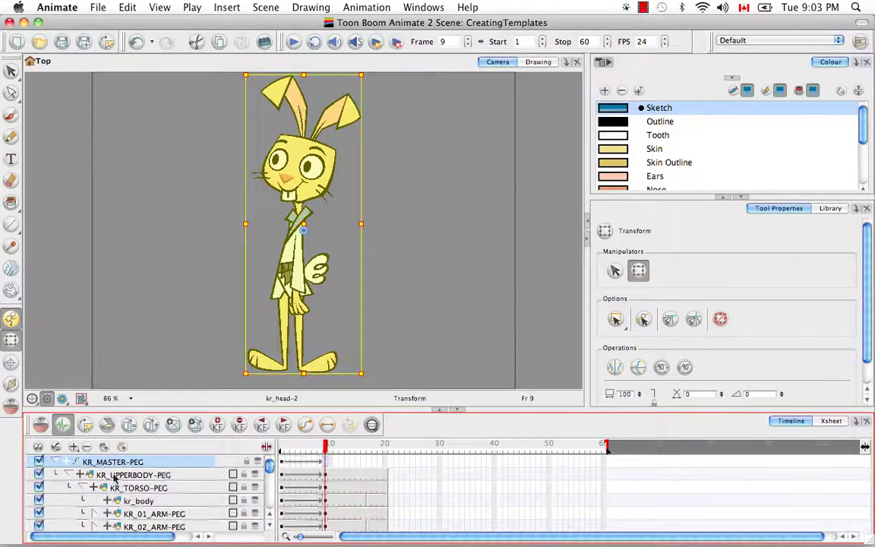
{"action": "left_click", "coordinate": [82, 486]}
{"action": "left_click", "coordinate": [69, 474]}
{"action": "left_click", "coordinate": [55, 462]}
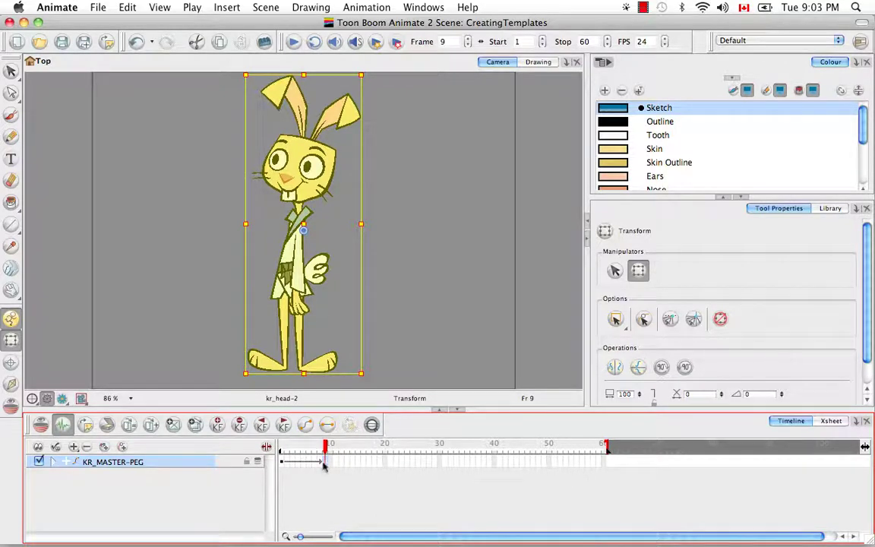
Set the frame 9 keyframe to stop-motion from its context menu, and the frame 1 keyframe with Cmd+L
{"action": "right_click", "coordinate": [326, 465]}
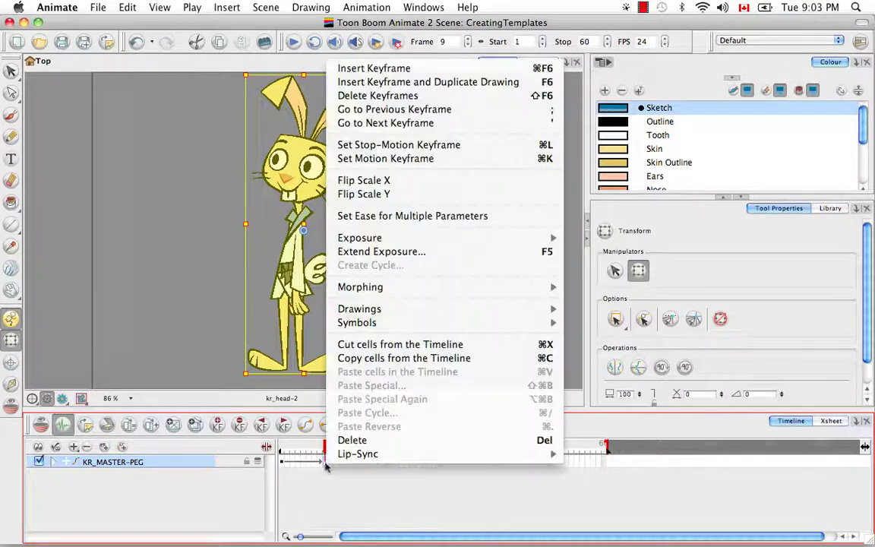
{"action": "left_click", "coordinate": [335, 146]}
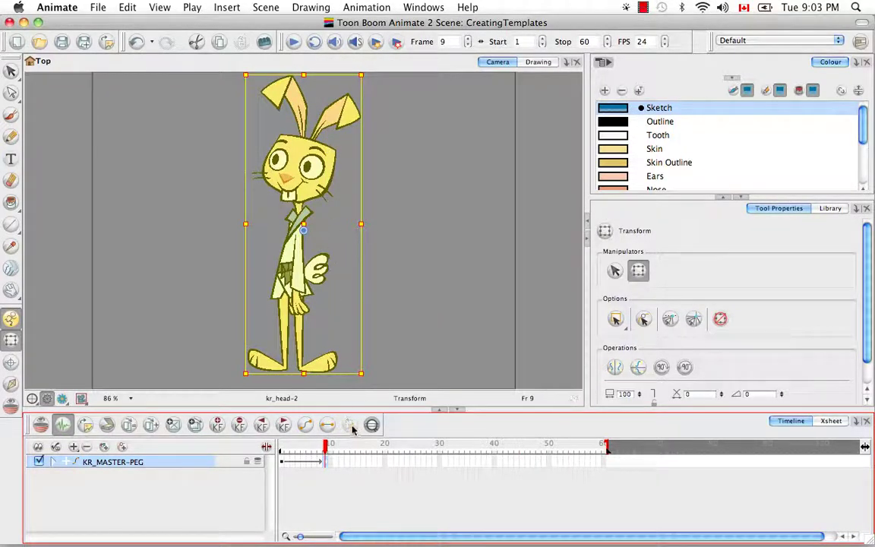
{"action": "left_click", "coordinate": [282, 446]}
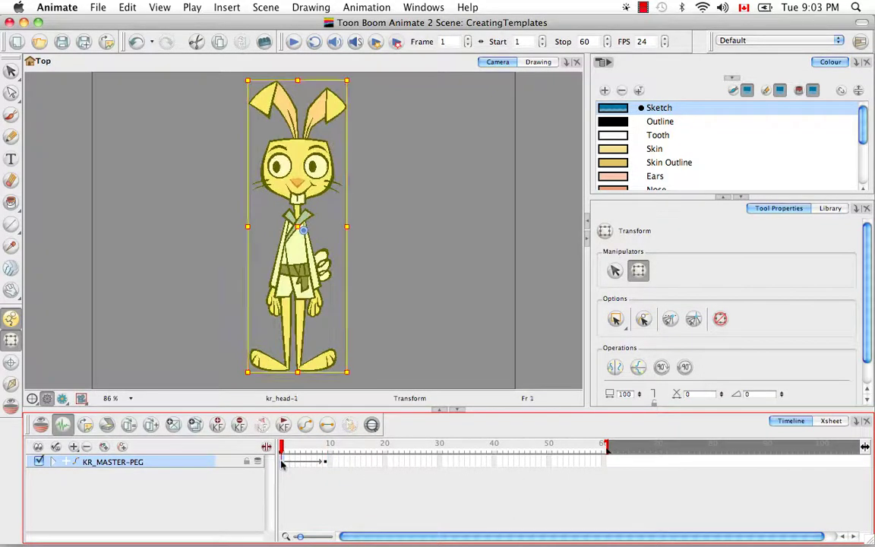
{"action": "key", "text": "super"}
{"action": "key", "text": "super+l"}
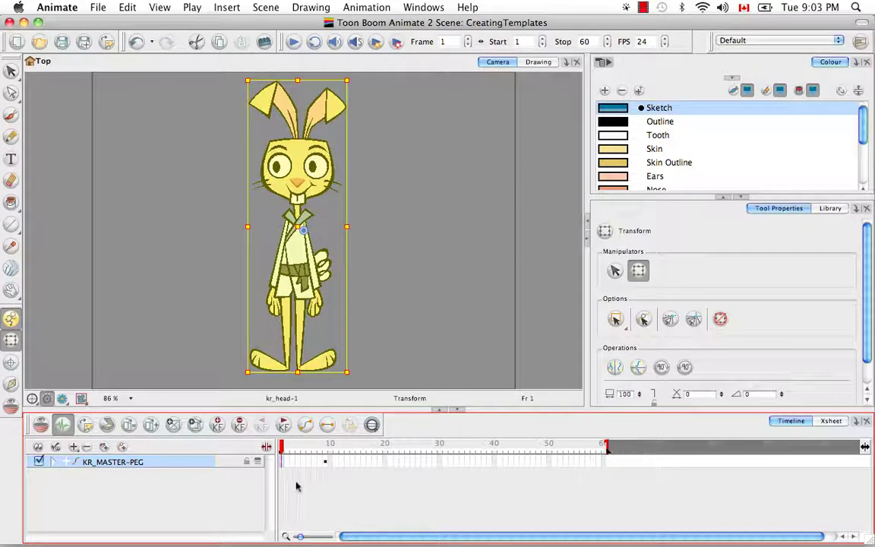
Scrub ahead to the frame 17 profile pose, then deselect and reselect KR_MASTER-PEG
{"action": "left_click_drag", "start_coordinate": [384, 445], "coordinate": [370, 452]}
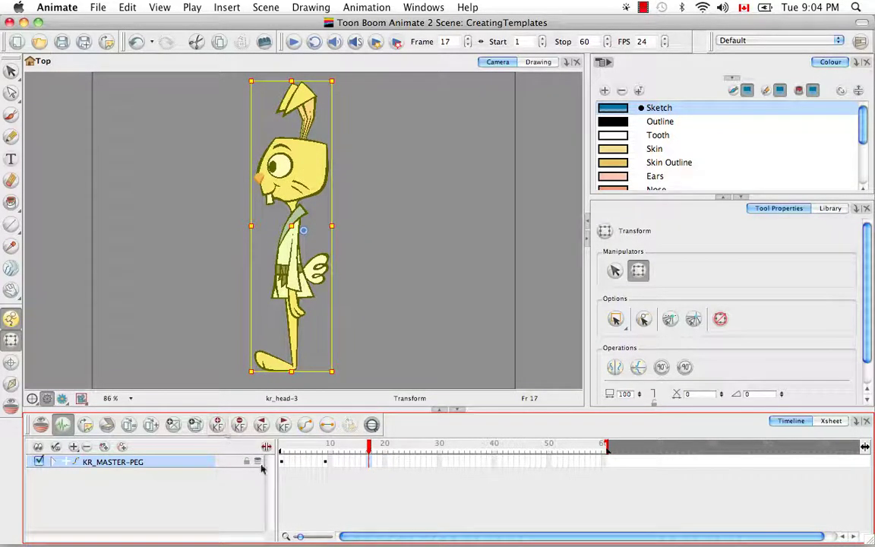
{"action": "left_click", "coordinate": [318, 487]}
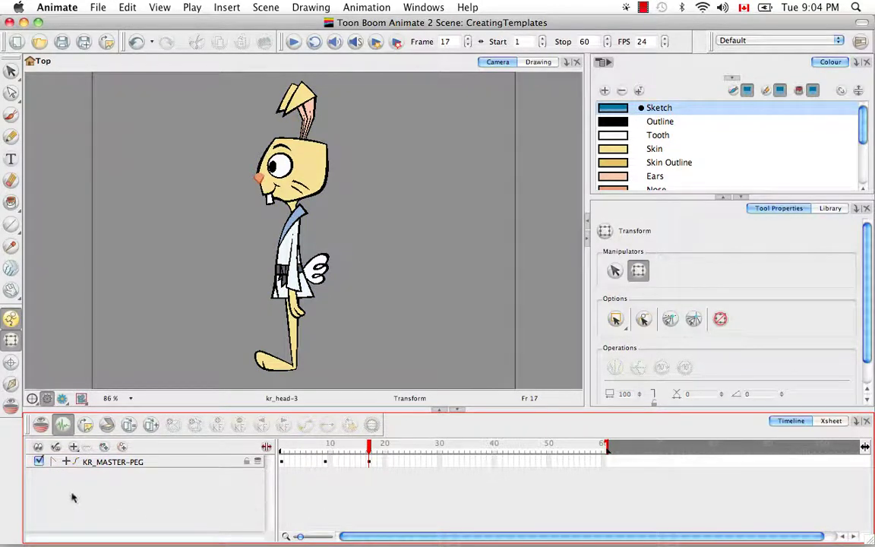
{"action": "left_click", "coordinate": [94, 463]}
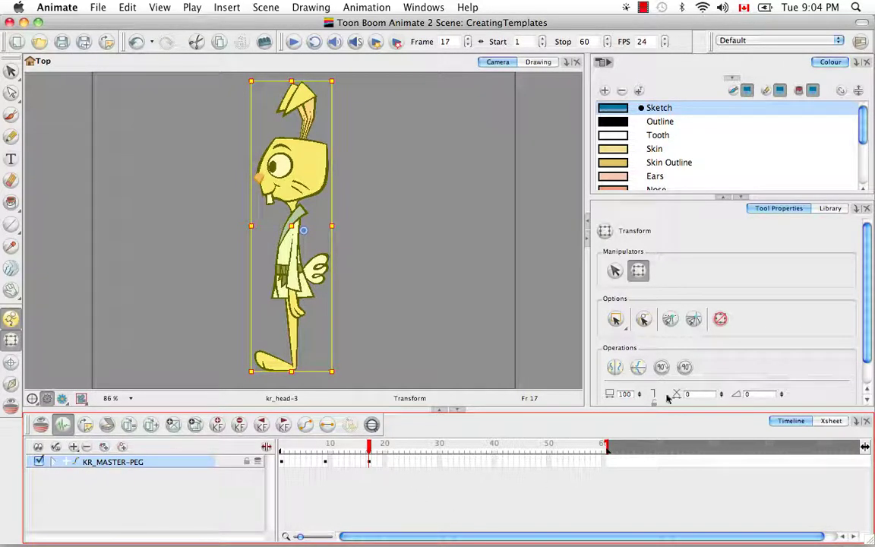
In the Library, enable editing rights on the Animate Library and create a new folder in it
{"action": "left_click", "coordinate": [829, 208]}
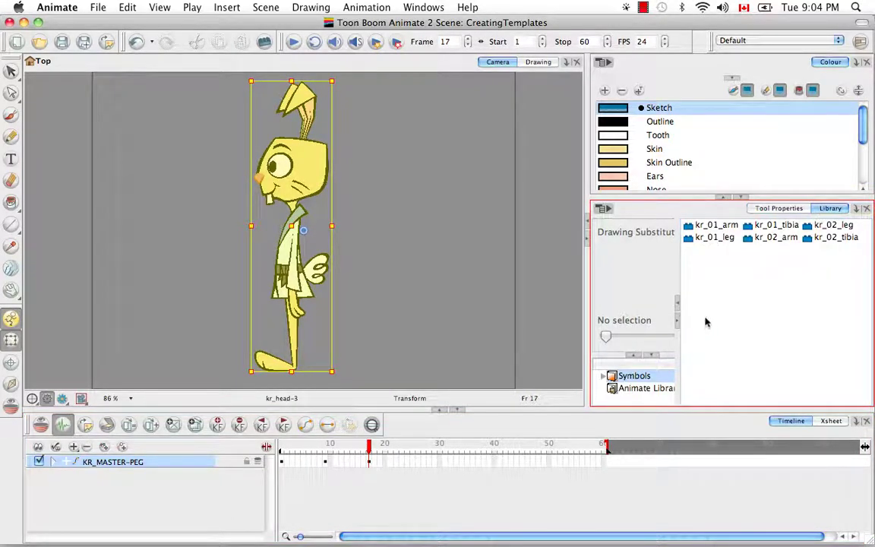
{"action": "left_click", "coordinate": [637, 389]}
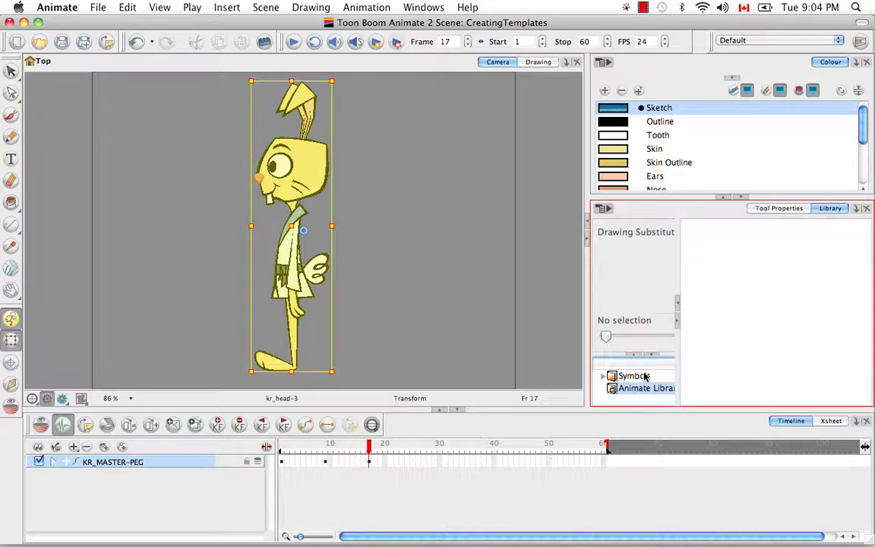
{"action": "right_click", "coordinate": [630, 390]}
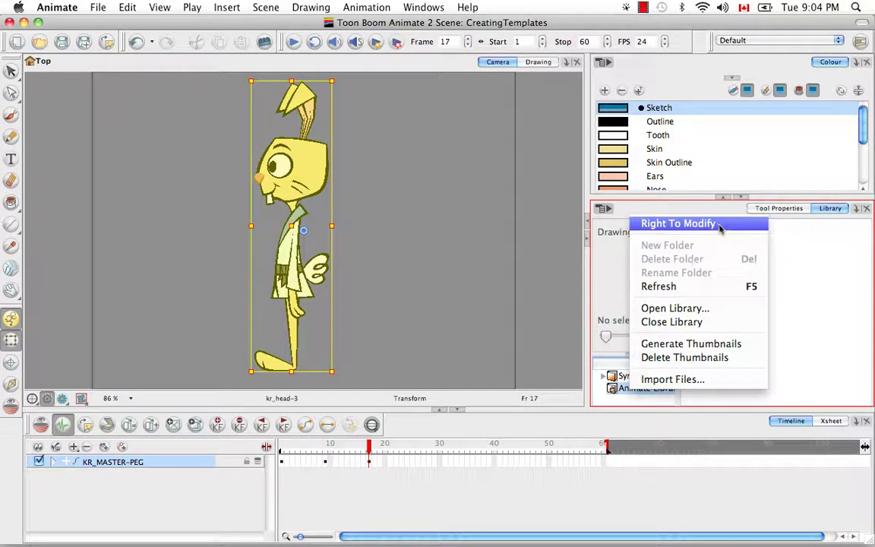
{"action": "left_click", "coordinate": [670, 225]}
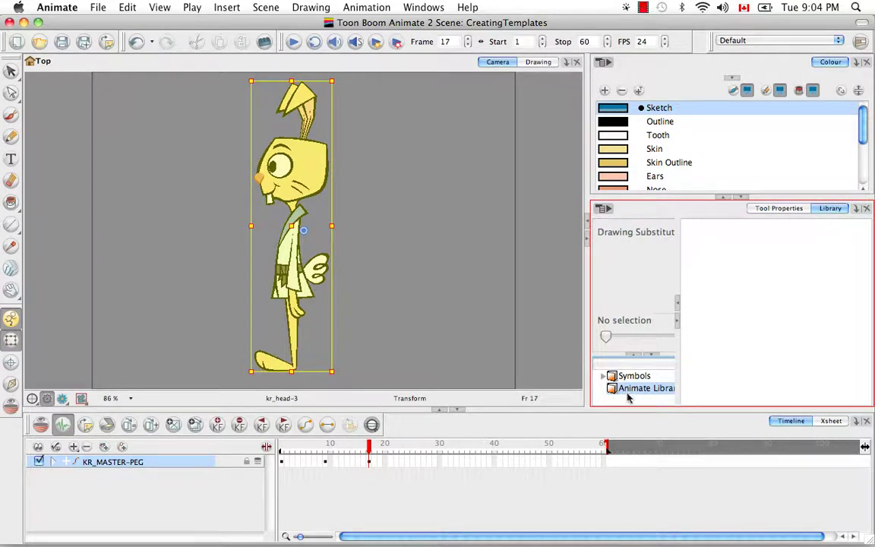
{"action": "left_click_drag", "start_coordinate": [677, 371], "coordinate": [706, 369]}
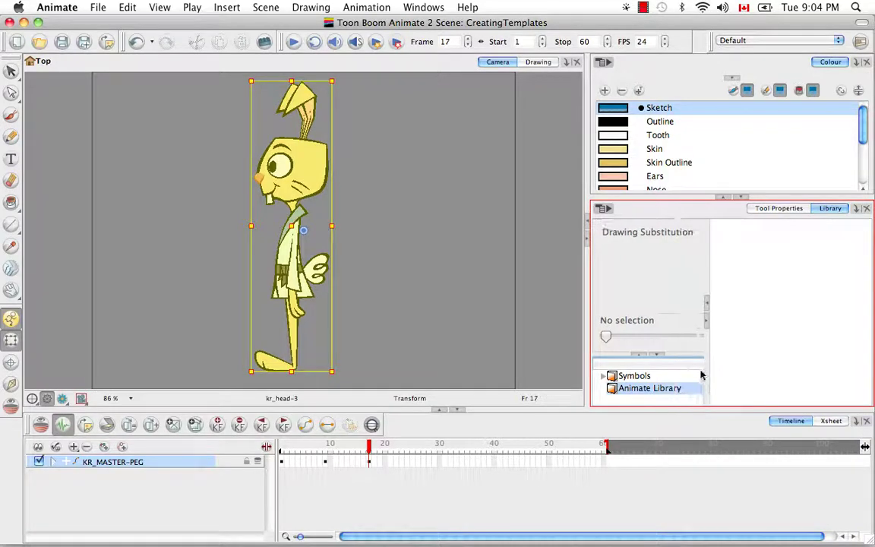
{"action": "right_click", "coordinate": [614, 390]}
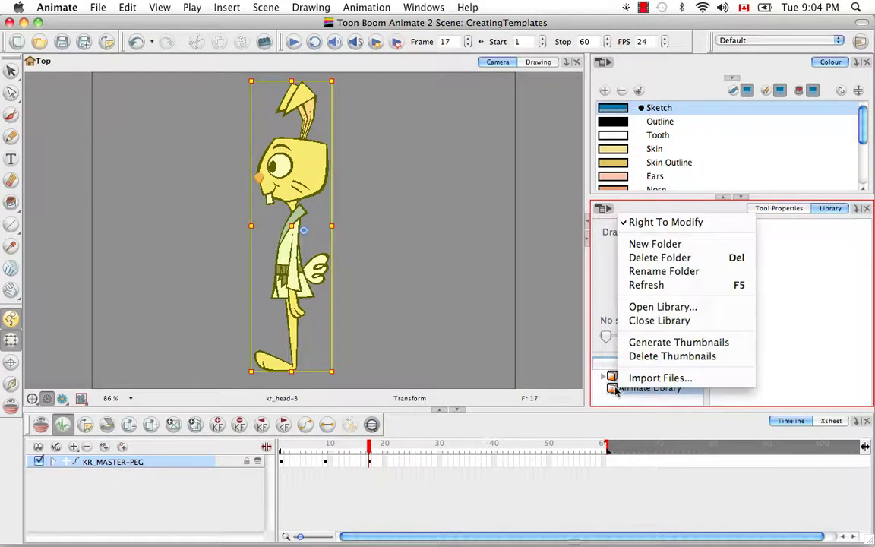
{"action": "left_click", "coordinate": [621, 243]}
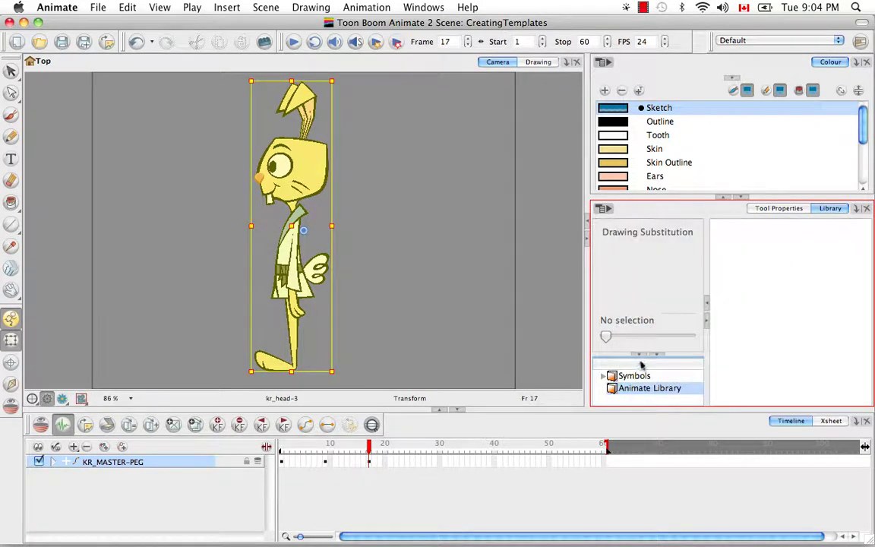
Rename the New folder to KarateRabbit
{"action": "left_click", "coordinate": [604, 388]}
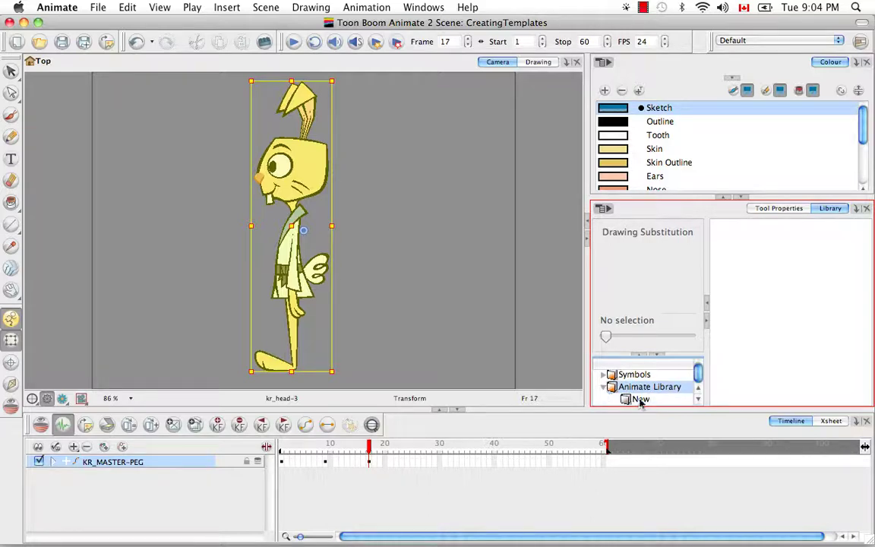
{"action": "right_click", "coordinate": [638, 401]}
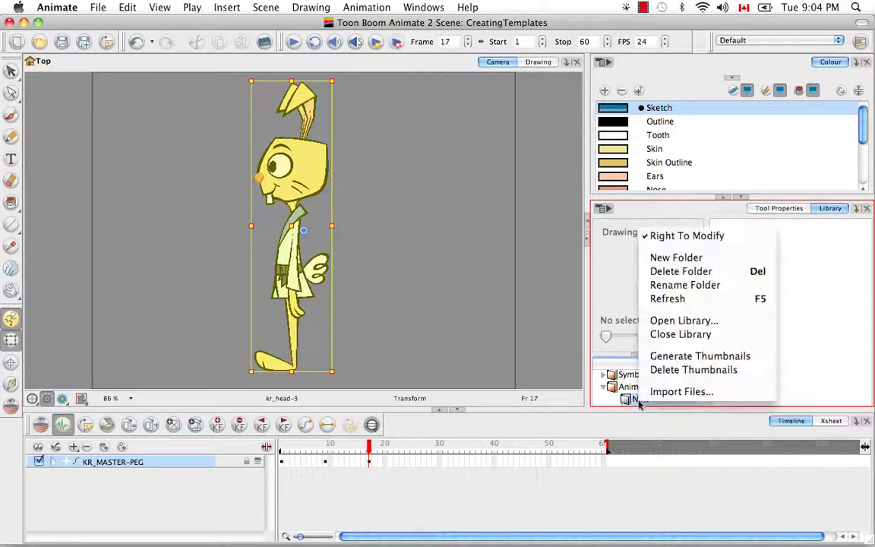
{"action": "left_click", "coordinate": [649, 286]}
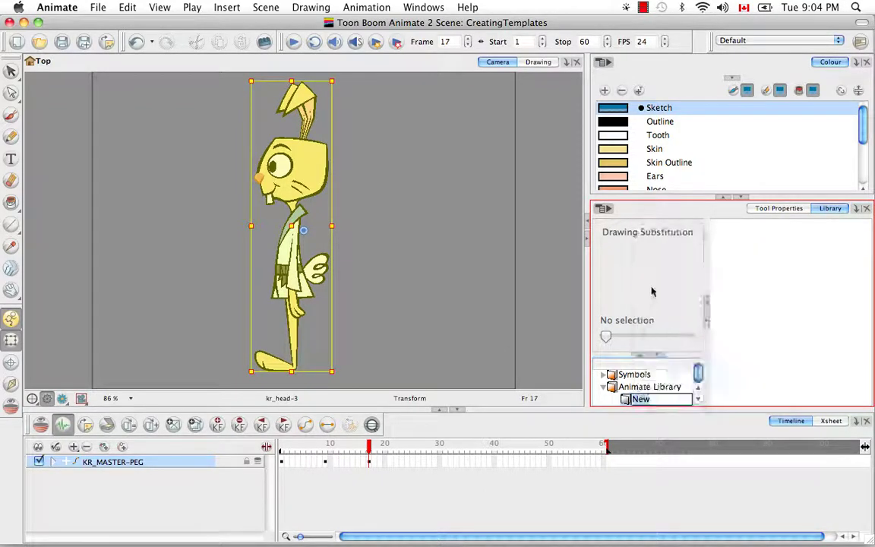
{"action": "key", "text": "BackSpace"}
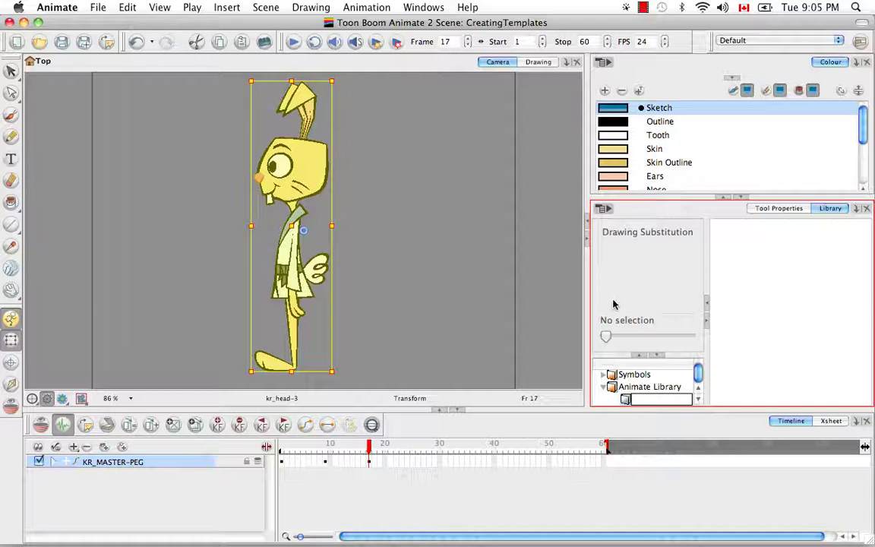
{"action": "type", "text": "KarateRabbit"}
{"action": "key", "text": "Return"}
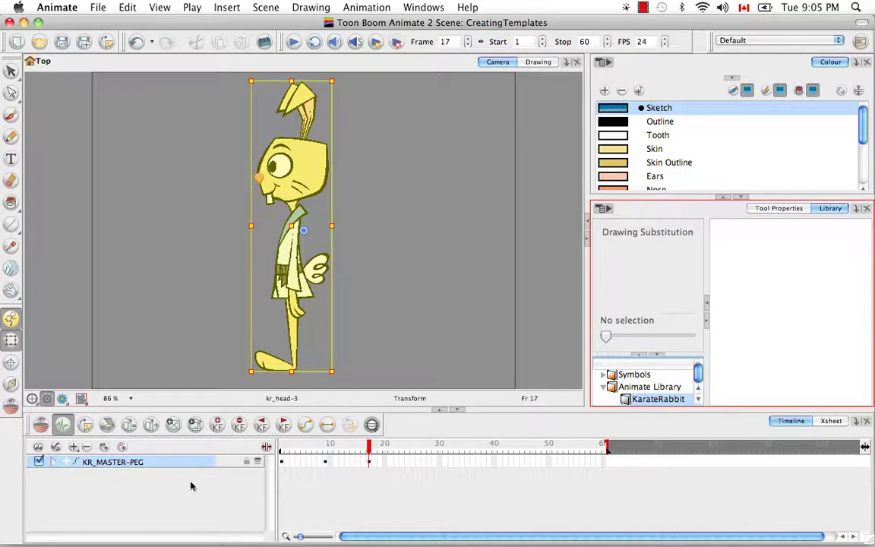
Drag KR_MASTER-PEG into KarateRabbit to save it as template KR_FULLFRONT.tpl
{"action": "left_click", "coordinate": [123, 465]}
{"action": "left_click_drag", "start_coordinate": [123, 464], "coordinate": [694, 264]}
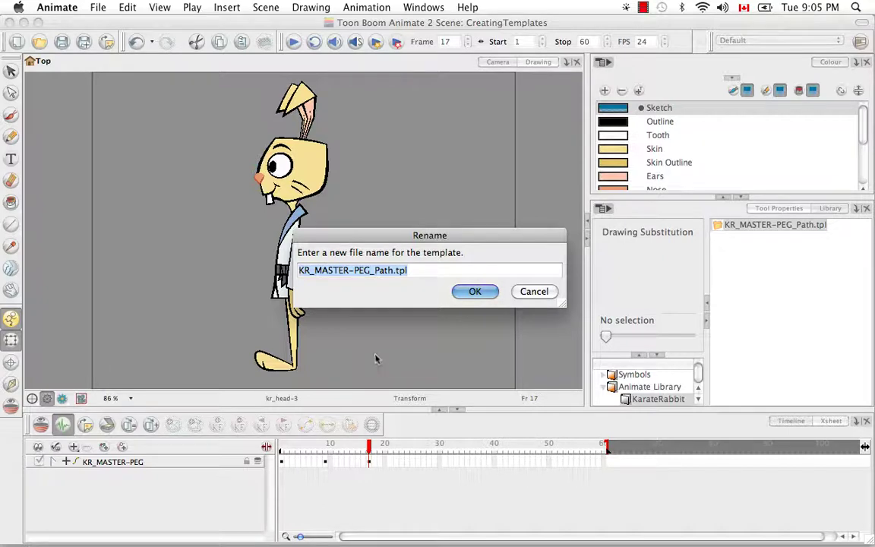
{"action": "left_click", "coordinate": [379, 270]}
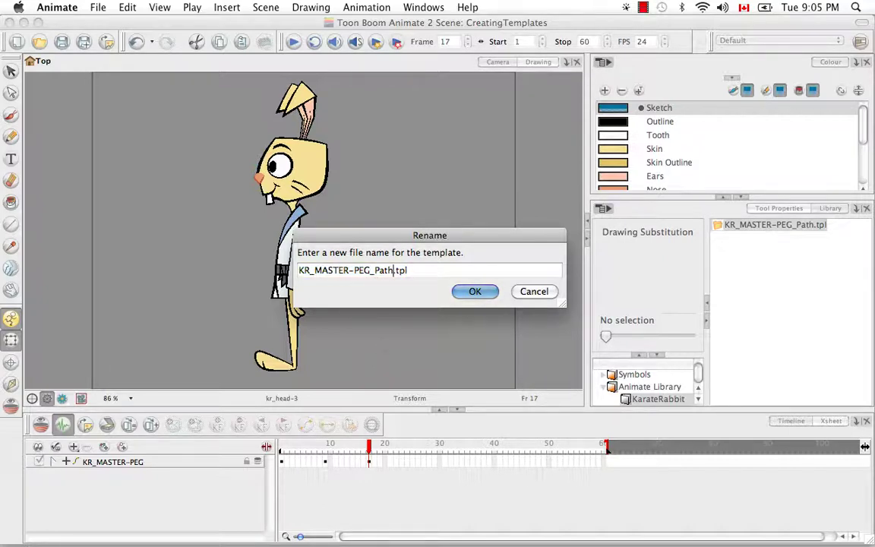
{"action": "key", "text": "BackSpace"}
{"action": "key", "text": "BackSpace"}
{"action": "key", "text": "BackSpace"}
{"action": "key", "text": "BackSpace"}
{"action": "key", "text": "BackSpace"}
{"action": "key", "text": "BackSpace"}
{"action": "key", "text": "BackSpace"}
{"action": "key", "text": "BackSpace"}
{"action": "key", "text": "BackSpace"}
{"action": "key", "text": "BackSpace"}
{"action": "key", "text": "BackSpace"}
{"action": "key", "text": "BackSpace"}
{"action": "key", "text": "BackSpace"}
{"action": "key", "text": "BackSpace"}
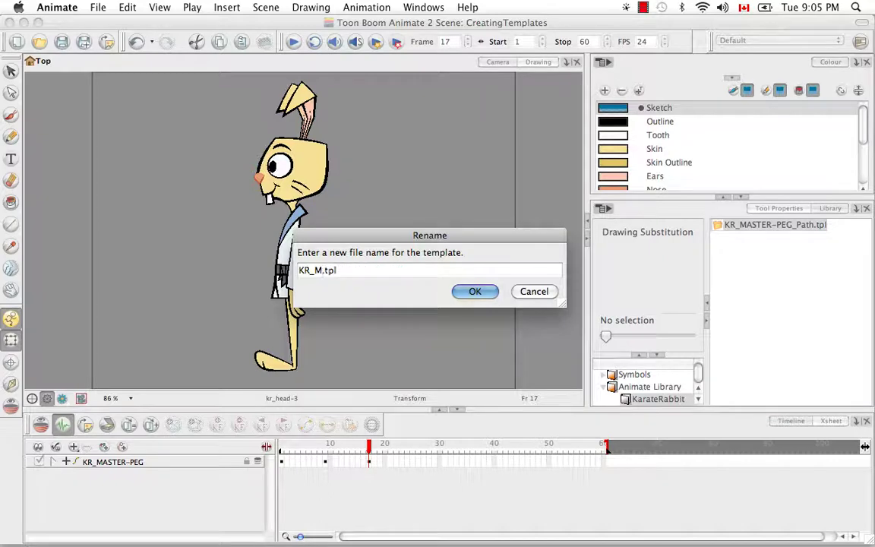
{"action": "type", "text": "FULLRONT"}
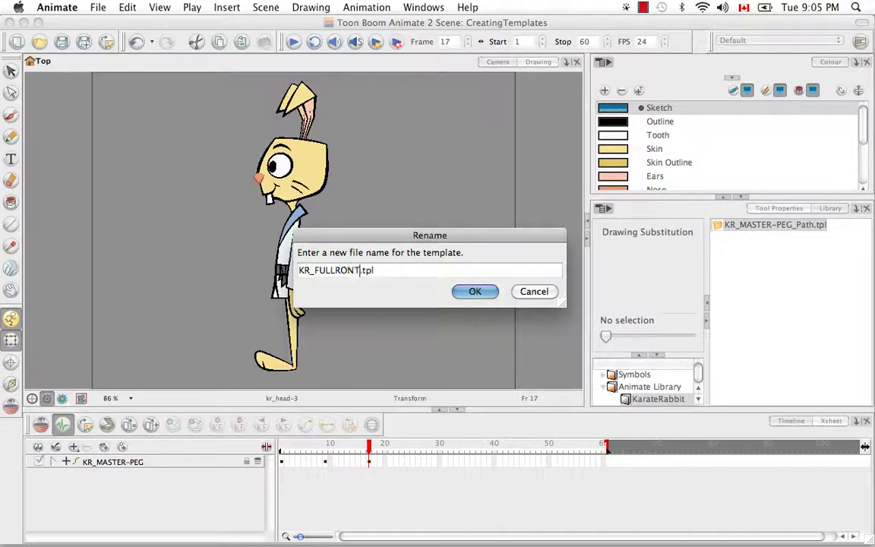
{"action": "key", "text": "BackSpace"}
{"action": "key", "text": "BackSpace"}
{"action": "key", "text": "BackSpace"}
{"action": "key", "text": "BackSpace"}
{"action": "type", "text": "FRONT"}
{"action": "left_click", "coordinate": [489, 293]}
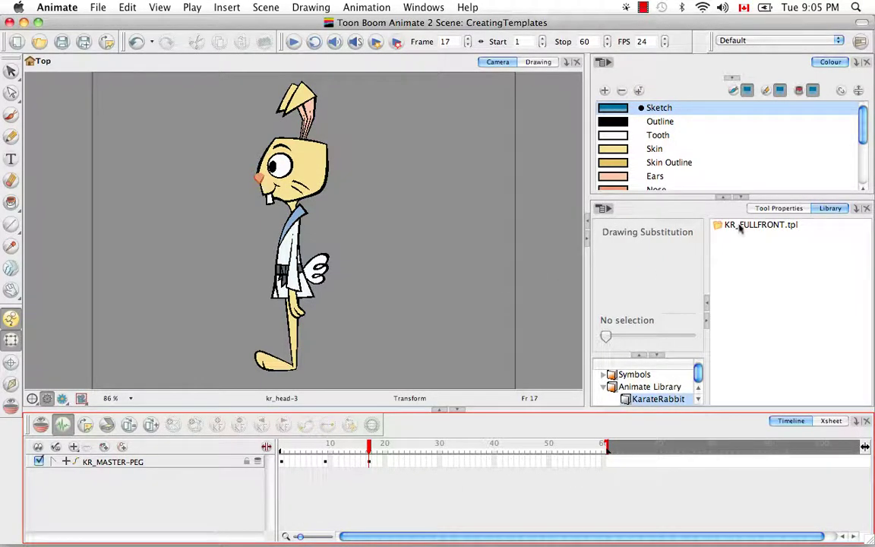
Copy and paste KR_FULLFRONT.tpl, naming the duplicate KR_FULL3Q.tpl
{"action": "left_click", "coordinate": [738, 231]}
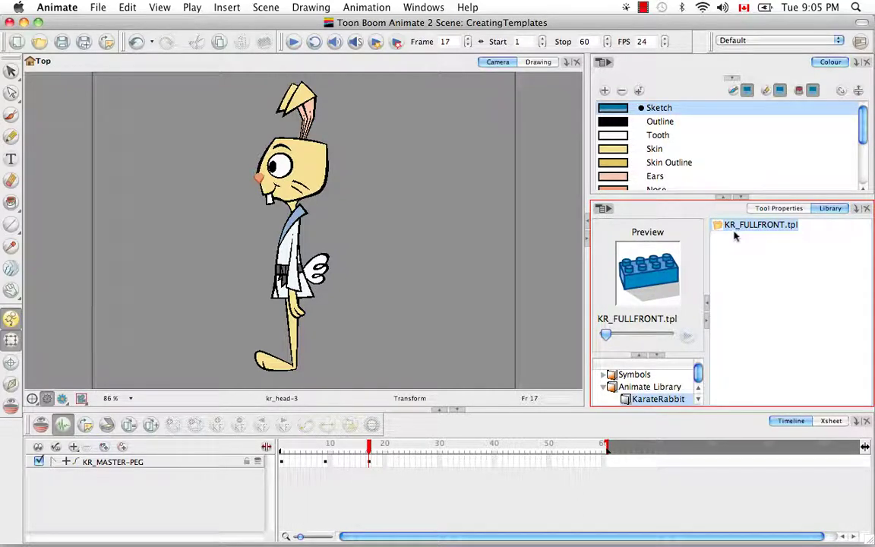
{"action": "key", "text": "super+c"}
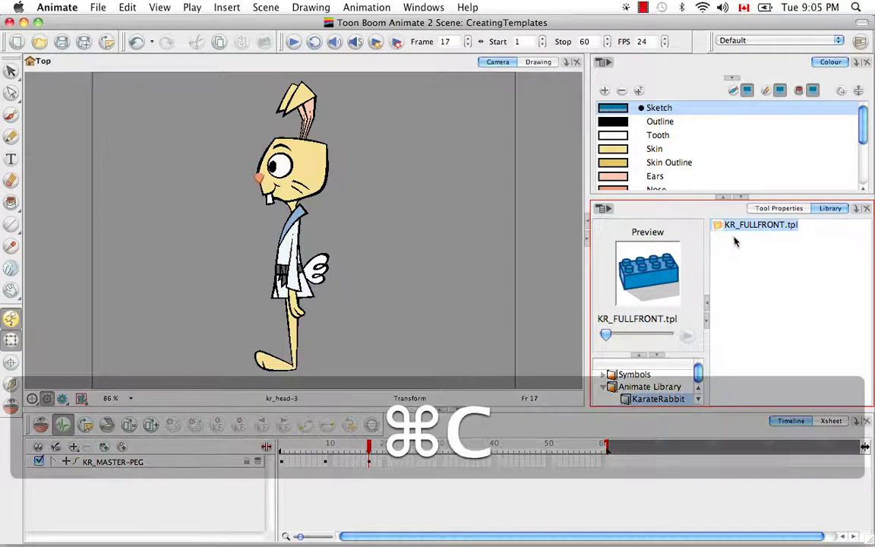
{"action": "left_click", "coordinate": [734, 285]}
{"action": "right_click", "coordinate": [736, 287]}
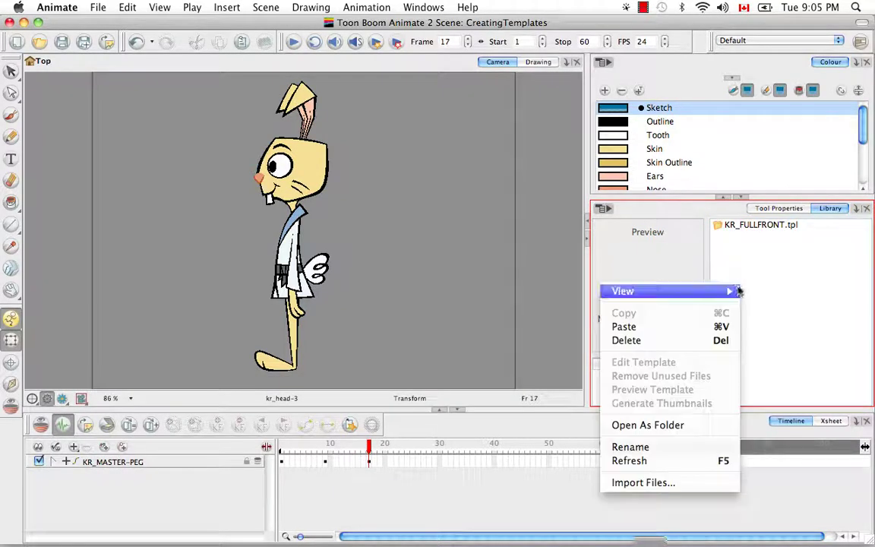
{"action": "mouse_move", "coordinate": [723, 298]}
{"action": "left_click", "coordinate": [624, 326]}
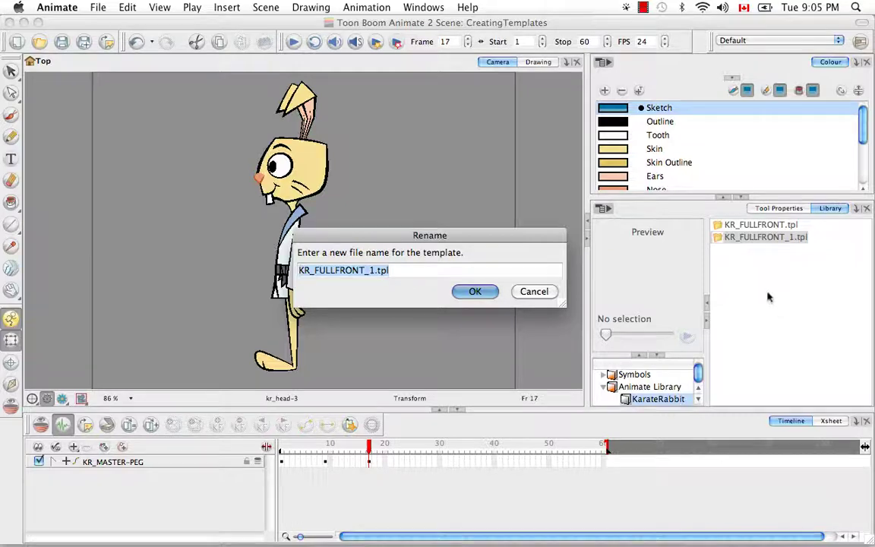
{"action": "key", "text": "Left"}
{"action": "key", "text": "Left"}
{"action": "key", "text": "Left"}
{"action": "key", "text": "Left"}
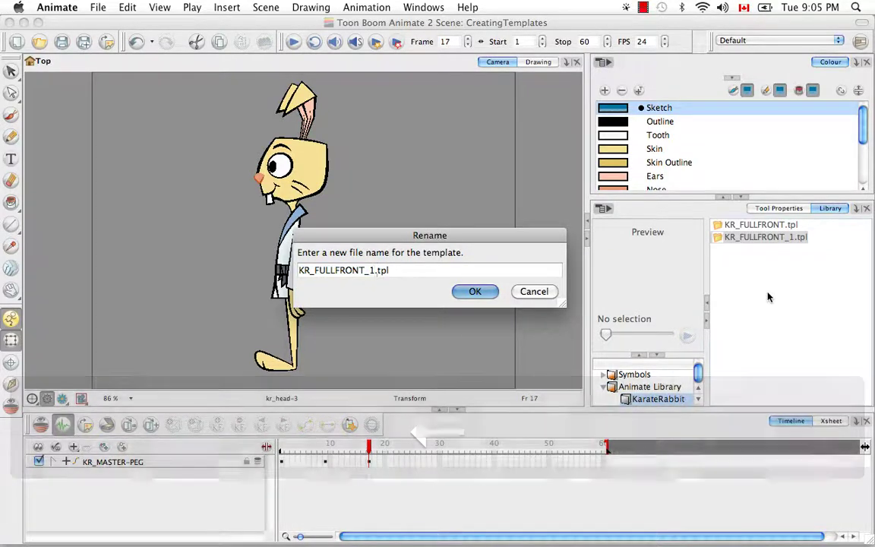
{"action": "key", "text": "BackSpace"}
{"action": "key", "text": "BackSpace"}
{"action": "key", "text": "BackSpace"}
{"action": "key", "text": "BackSpace"}
{"action": "key", "text": "BackSpace"}
{"action": "key", "text": "BackSpace"}
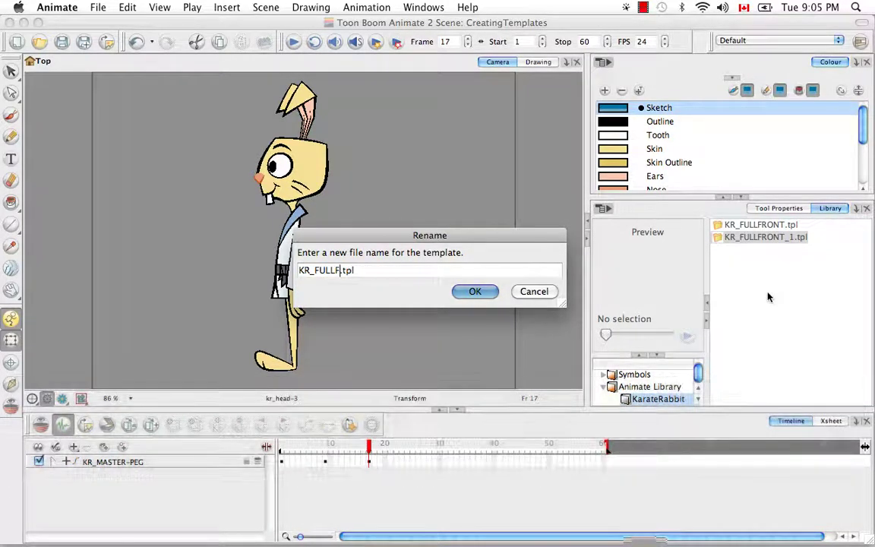
{"action": "key", "text": "BackSpace"}
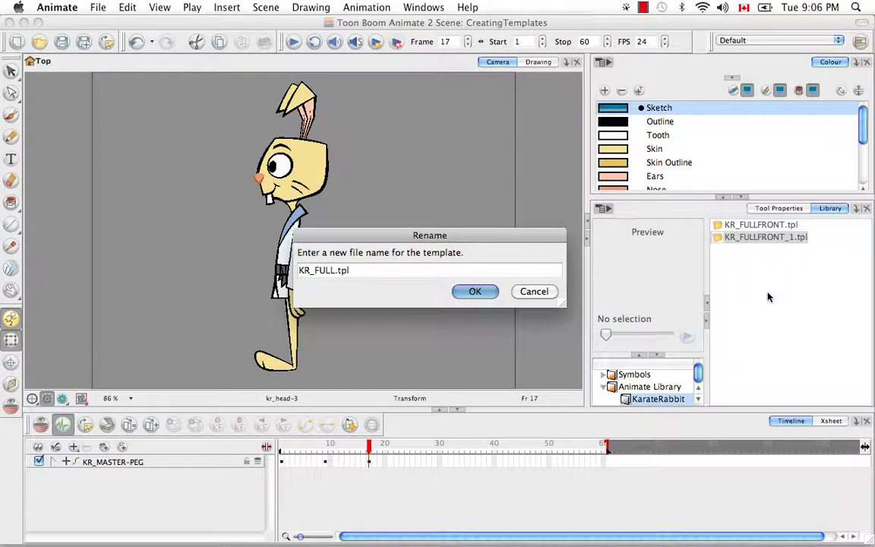
{"action": "type", "text": "3Q"}
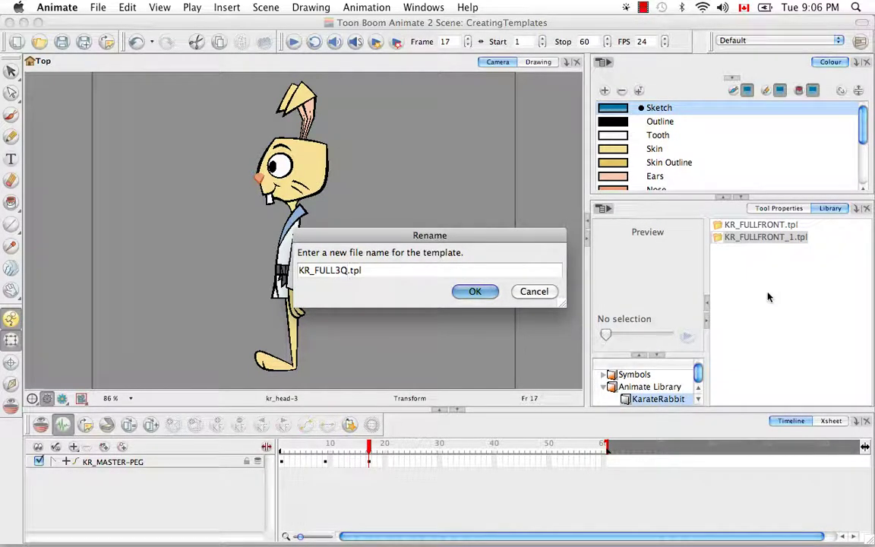
{"action": "left_click", "coordinate": [475, 291]}
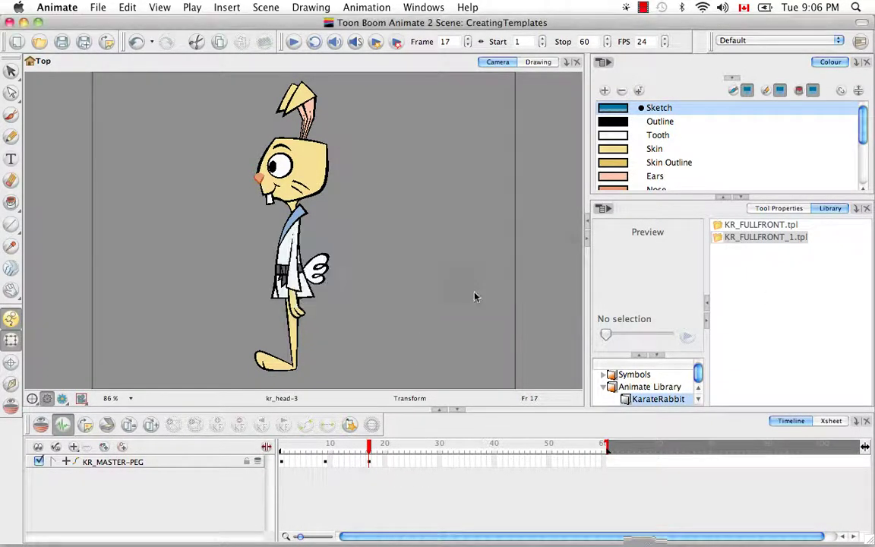
Paste another copy of KR_FULLFRONT.tpl with Cmd+C/Cmd+V and rename it KR_FULLPROFILE.tpl
{"action": "left_click", "coordinate": [751, 302]}
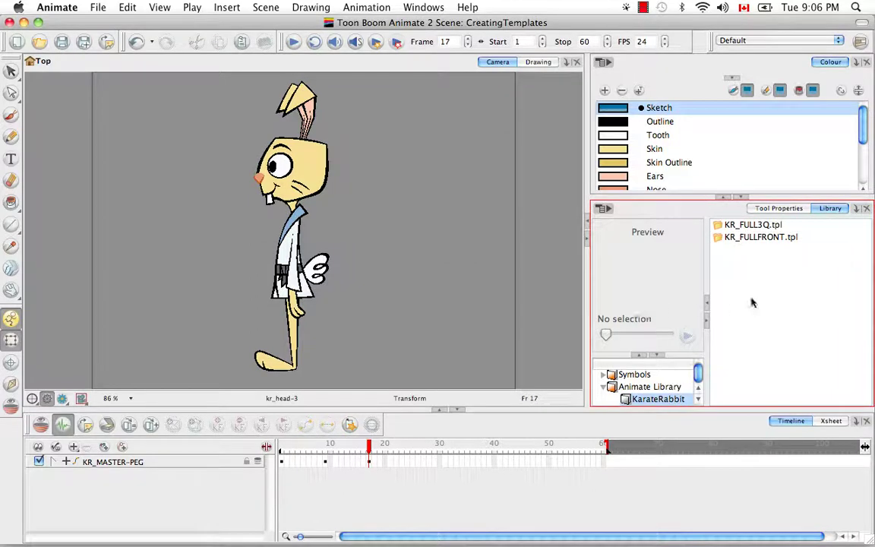
{"action": "left_click", "coordinate": [734, 238]}
{"action": "key", "text": "super+c"}
{"action": "left_click", "coordinate": [736, 312]}
{"action": "key", "text": "super+v"}
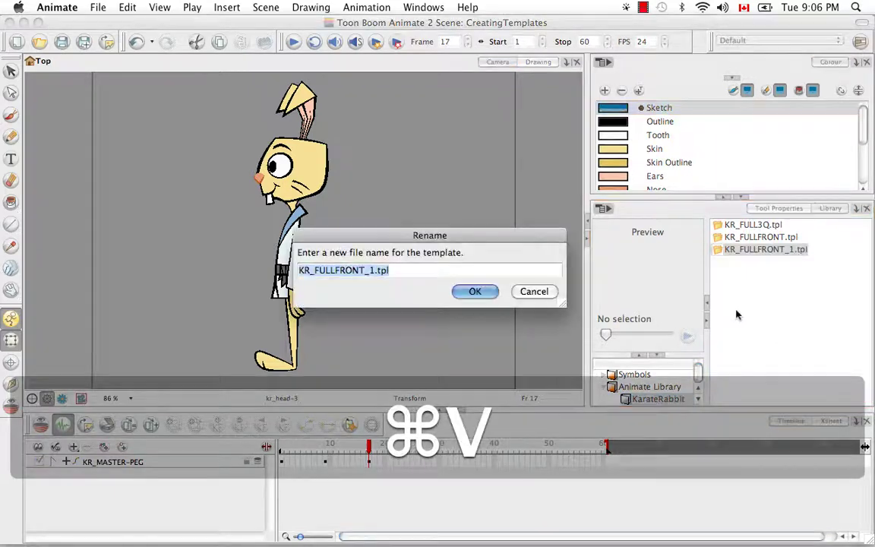
{"action": "left_click", "coordinate": [370, 270]}
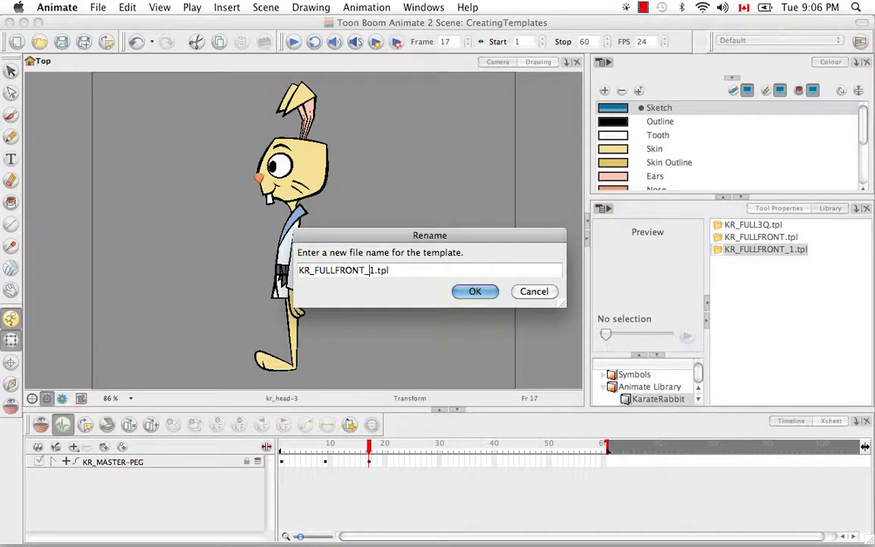
{"action": "key", "text": "BackSpace"}
{"action": "key", "text": "BackSpace"}
{"action": "key", "text": "BackSpace"}
{"action": "type", "text": "Pr"}
{"action": "key", "text": "BackSpace"}
{"action": "type", "text": "ROFILE"}
{"action": "left_click", "coordinate": [475, 291]}
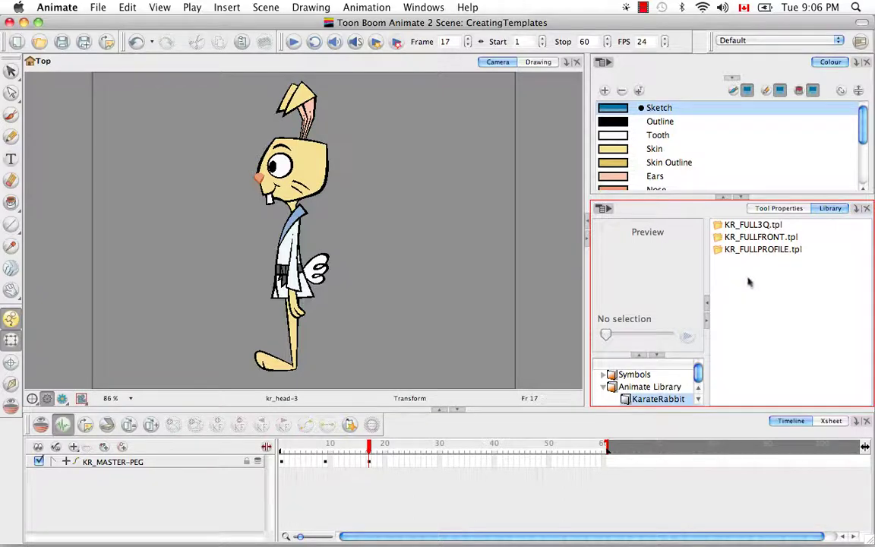
Open KR_FULLFRONT.tpl via Edit Template in its Library context menu
{"action": "left_click", "coordinate": [744, 237]}
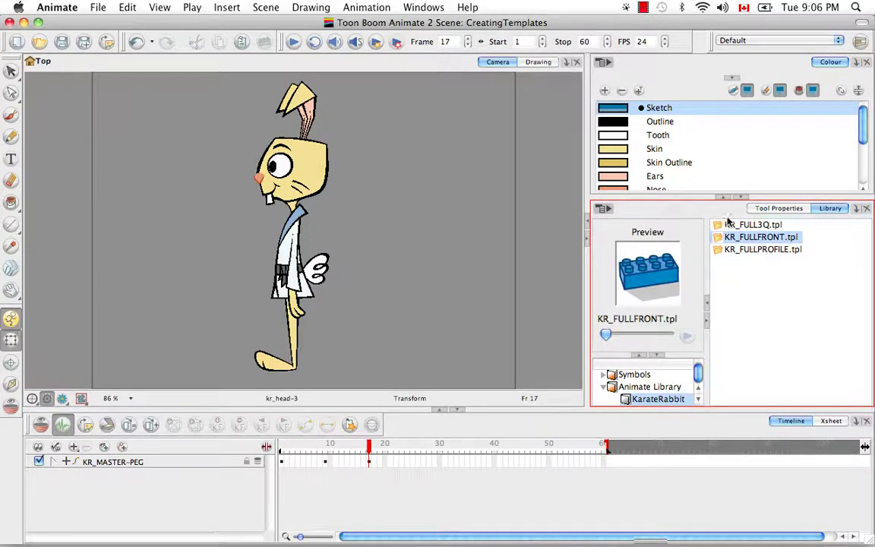
{"action": "right_click", "coordinate": [748, 238]}
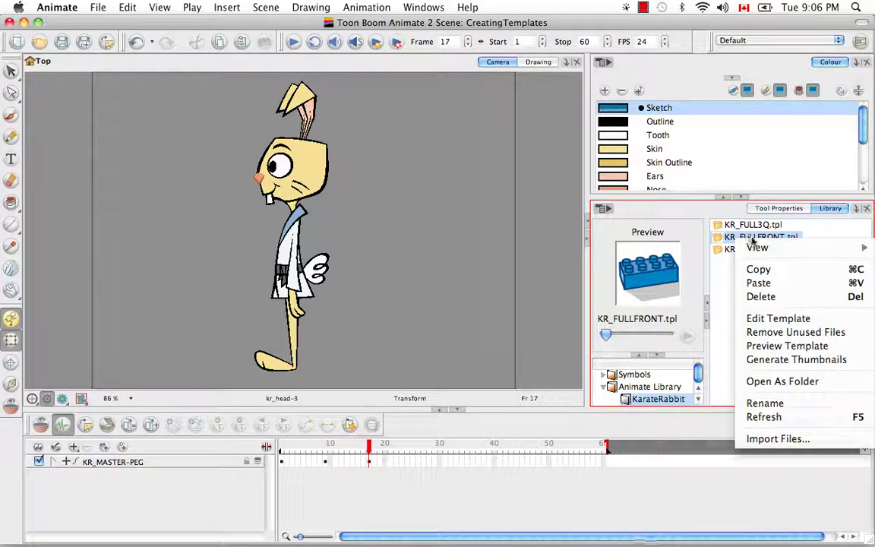
{"action": "left_click", "coordinate": [811, 323]}
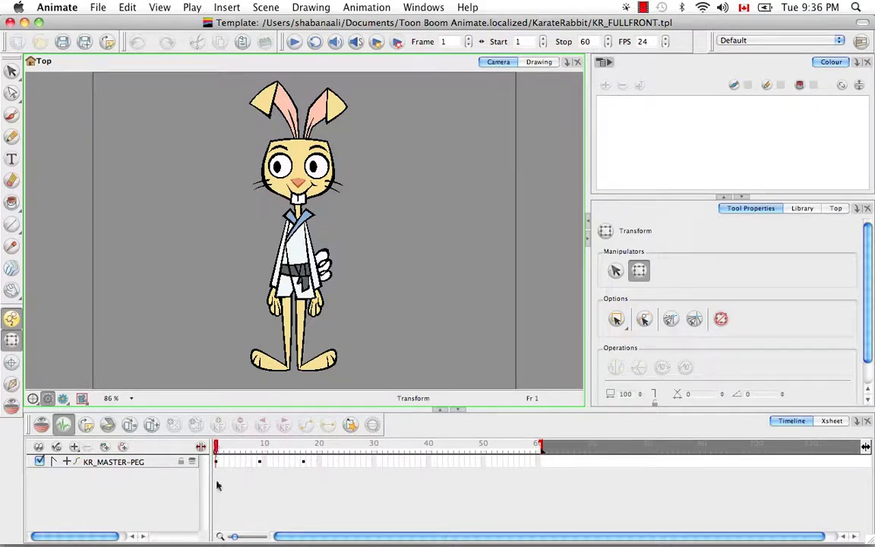
Delete the extra frames from frame 2 onward on KR_MASTER-PEG and return to frame 1
{"action": "left_click", "coordinate": [54, 461]}
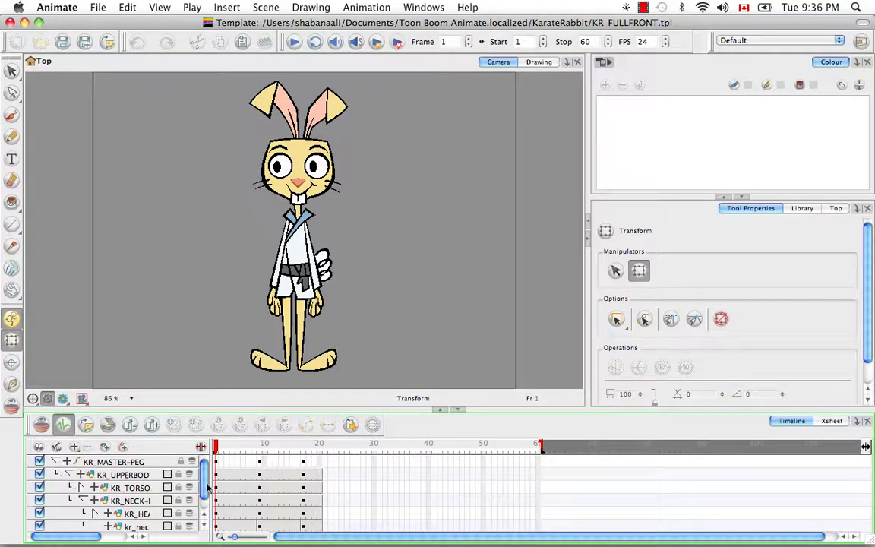
{"action": "left_click", "coordinate": [54, 461]}
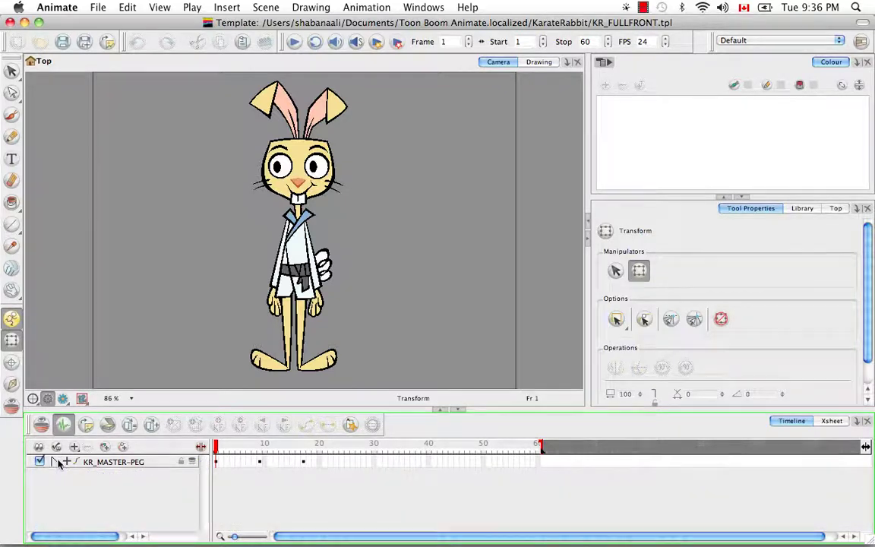
{"action": "left_click", "coordinate": [224, 471]}
{"action": "left_click_drag", "start_coordinate": [224, 476], "coordinate": [343, 464]}
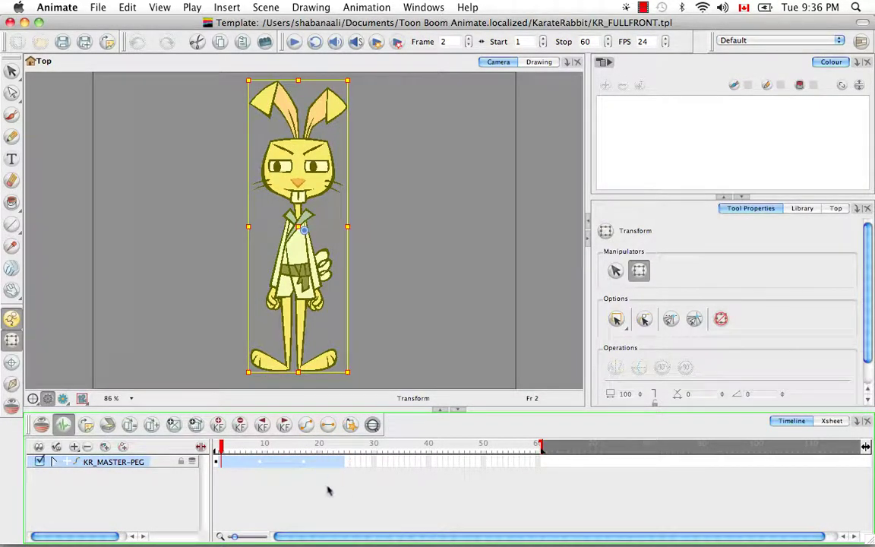
{"action": "key", "text": "BackSpace"}
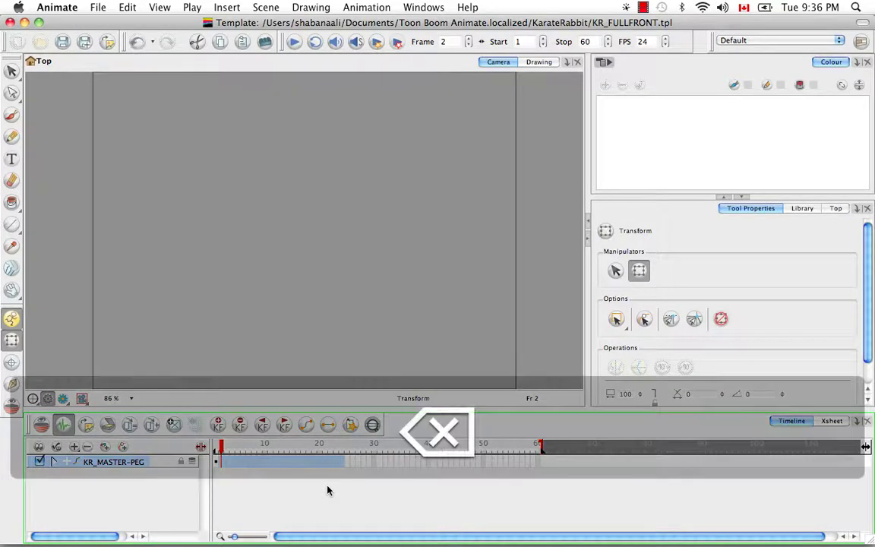
{"action": "left_click", "coordinate": [217, 448]}
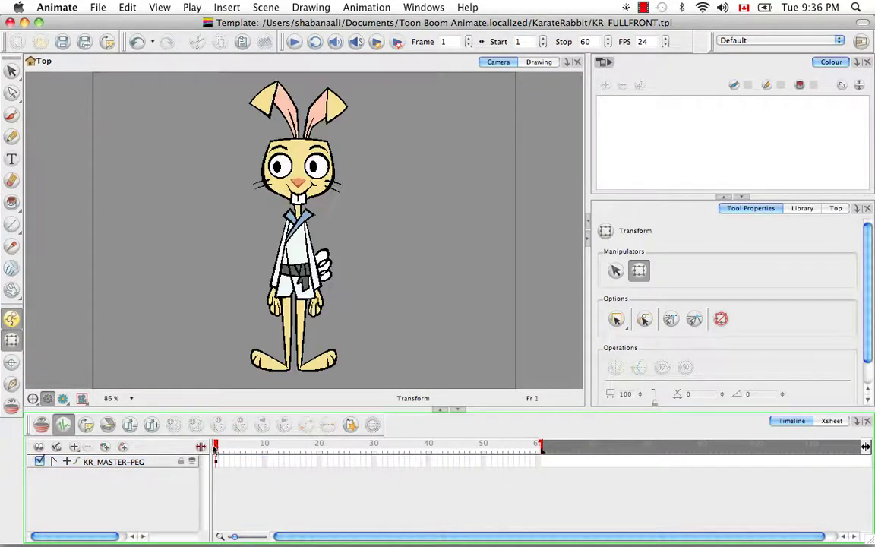
Check the child layers, then drag the scene's end marker back to frame 1
{"action": "left_click", "coordinate": [55, 460]}
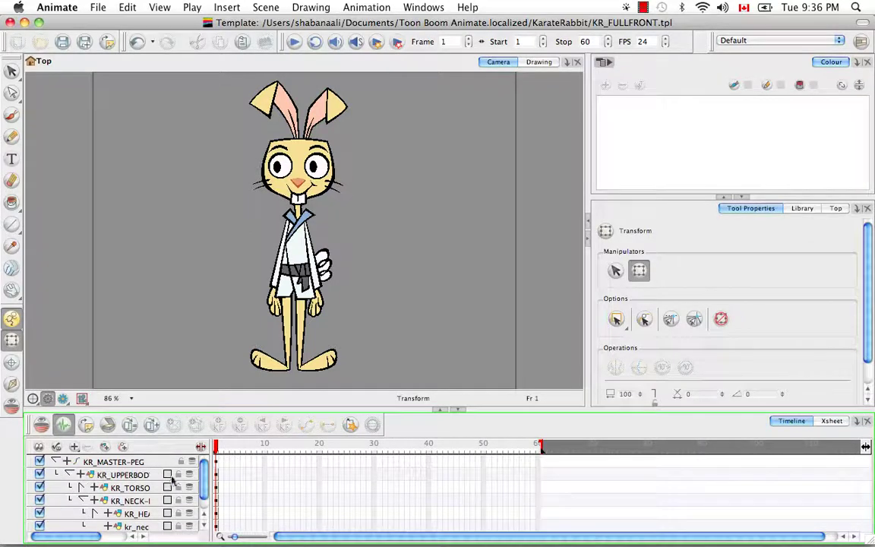
{"action": "scroll", "coordinate": [203, 482], "scroll_direction": "down", "scroll_amount": 1}
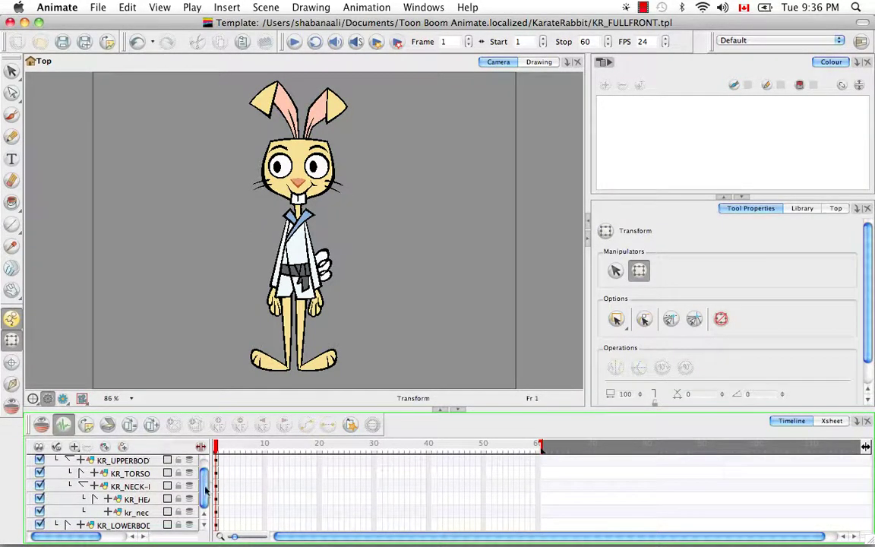
{"action": "scroll", "coordinate": [121, 486], "scroll_direction": "up", "scroll_amount": 1}
{"action": "left_click", "coordinate": [55, 460]}
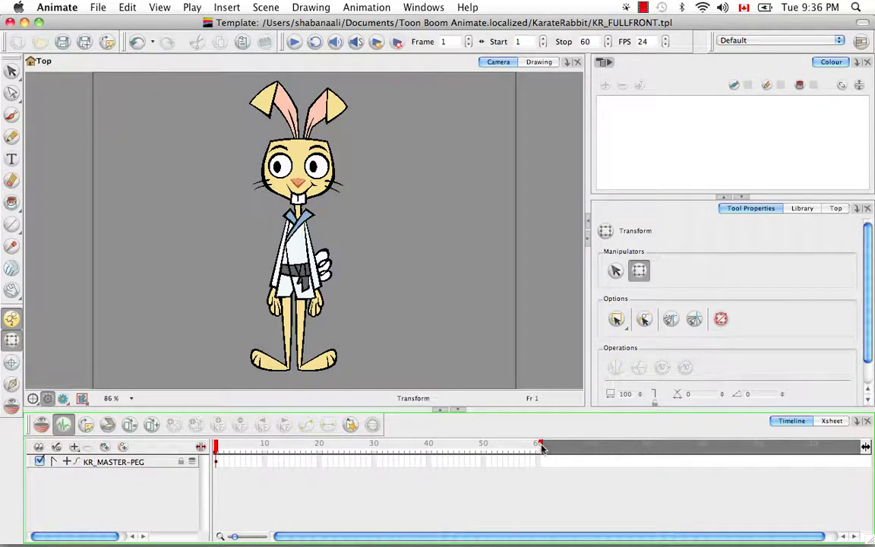
{"action": "left_click_drag", "start_coordinate": [541, 447], "coordinate": [218, 448]}
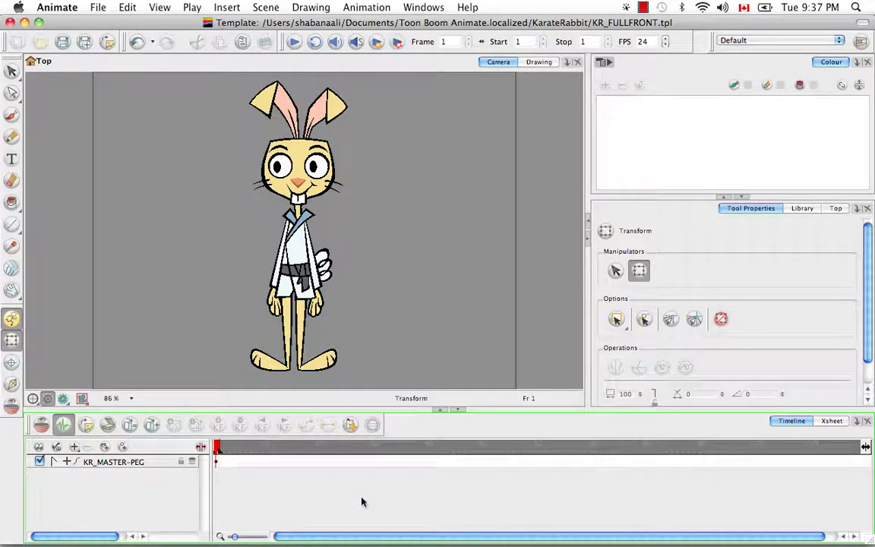
Rename KR_MASTER-PEG to KR_FULLFRONT in its properties, then save and close the template
{"action": "left_click", "coordinate": [108, 463]}
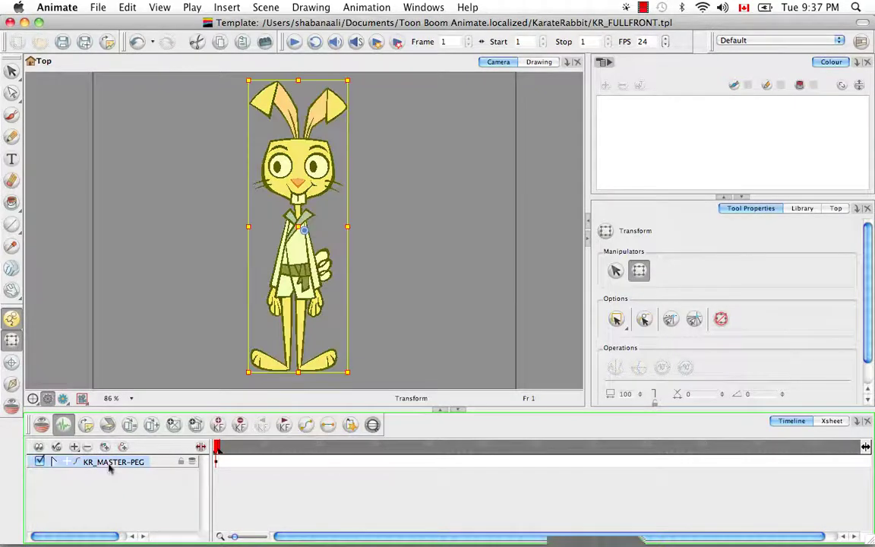
{"action": "double_click", "coordinate": [111, 465]}
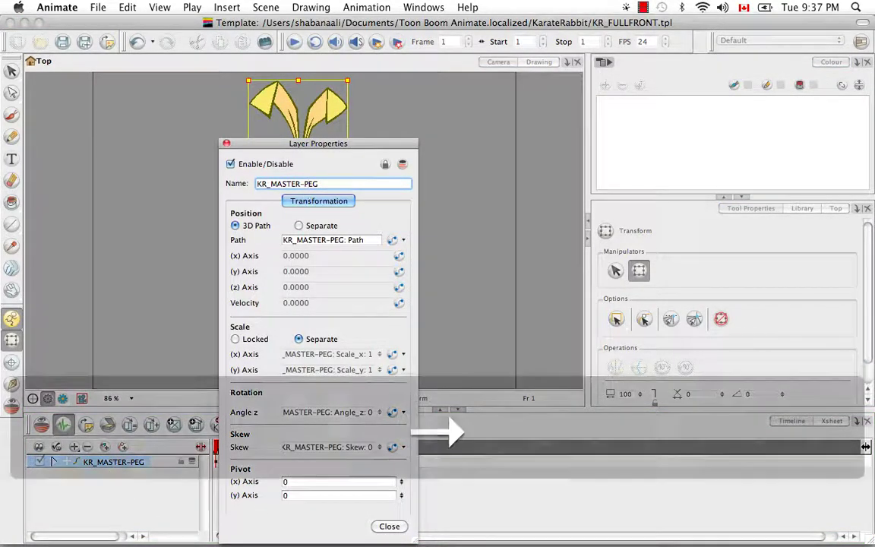
{"action": "key", "text": "BackSpace"}
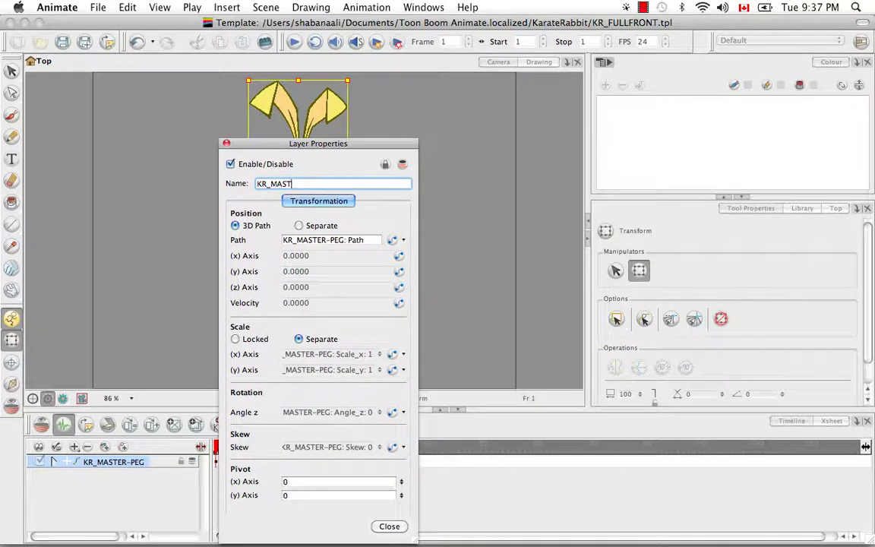
{"action": "key", "text": "BackSpace"}
{"action": "key", "text": "BackSpace"}
{"action": "key", "text": "BackSpace"}
{"action": "type", "text": "FULLFRONT"}
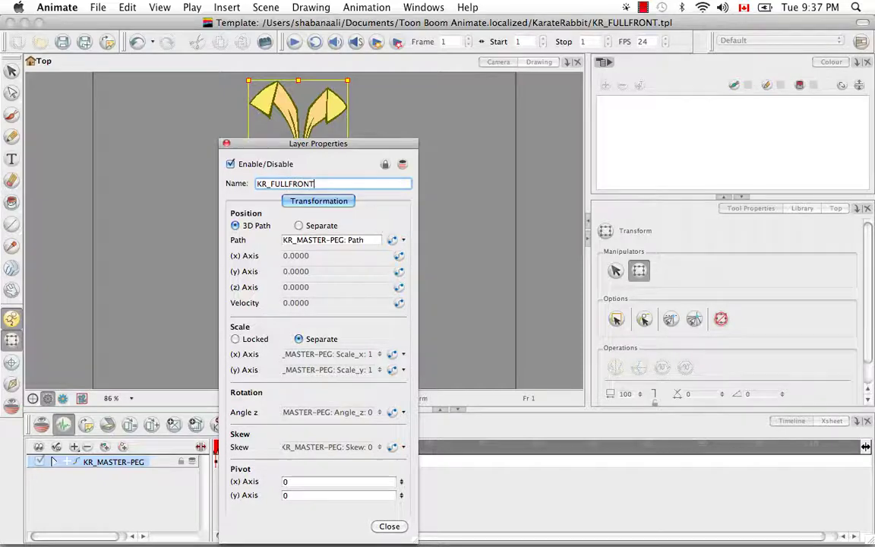
{"action": "left_click", "coordinate": [387, 525]}
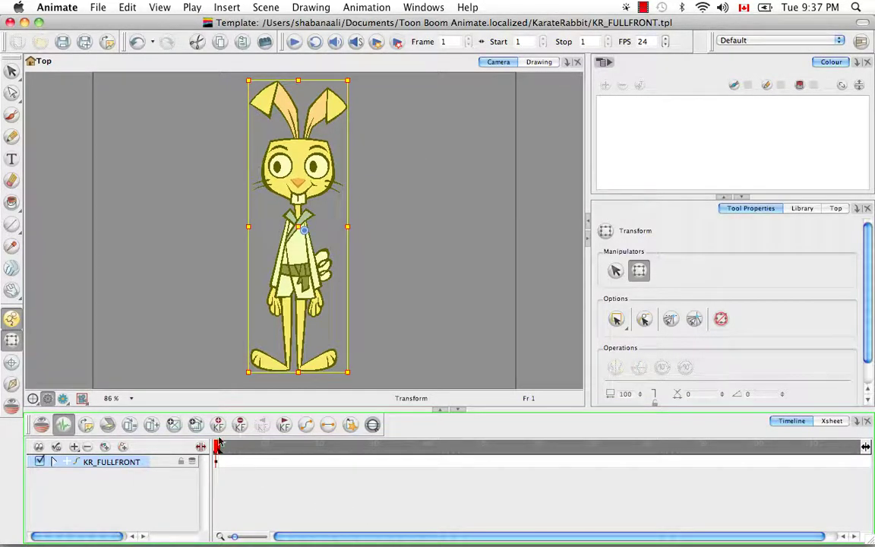
{"action": "left_click", "coordinate": [63, 41]}
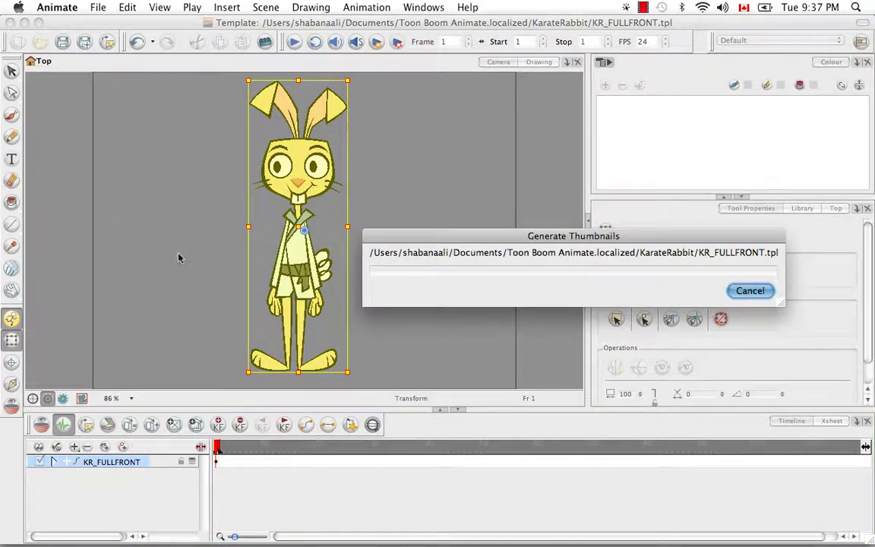
{"action": "left_click", "coordinate": [10, 23]}
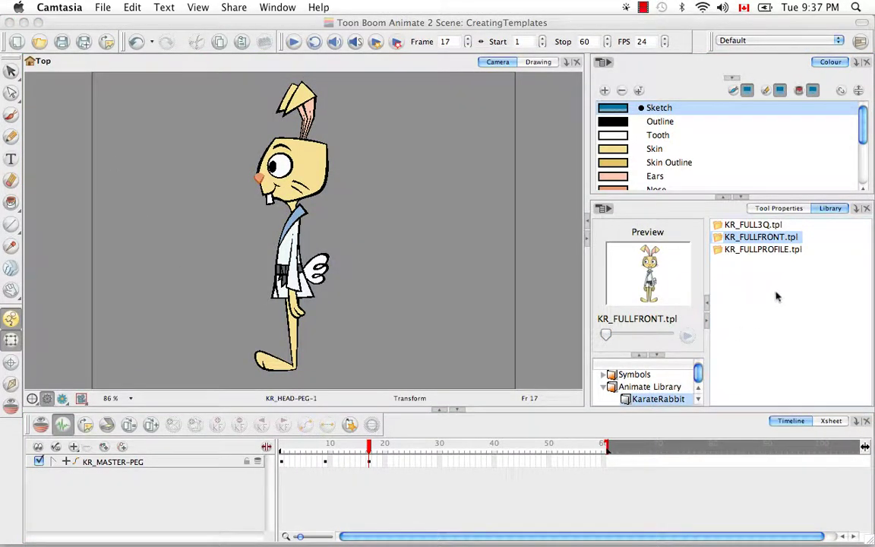
Open KR_FULL3Q.tpl for editing via Edit Template in the Library
{"action": "left_click", "coordinate": [763, 229]}
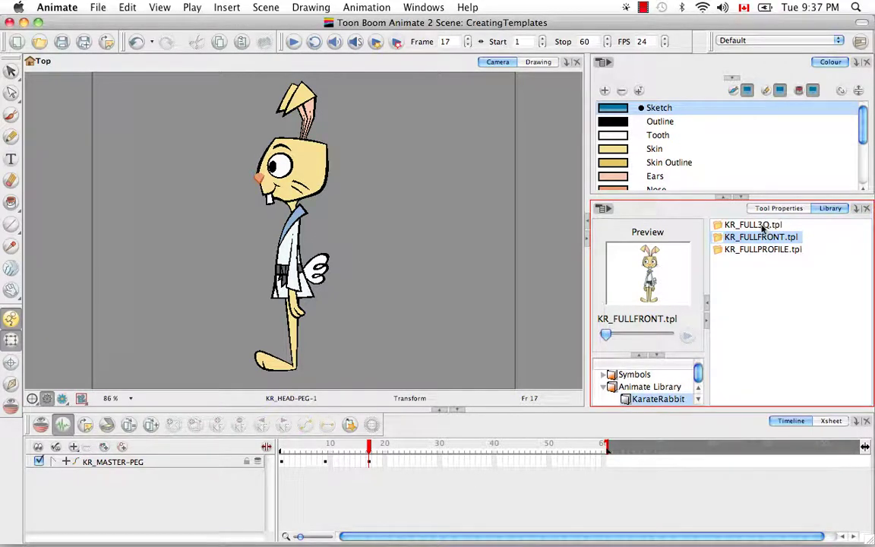
{"action": "left_click", "coordinate": [761, 227]}
{"action": "right_click", "coordinate": [761, 226]}
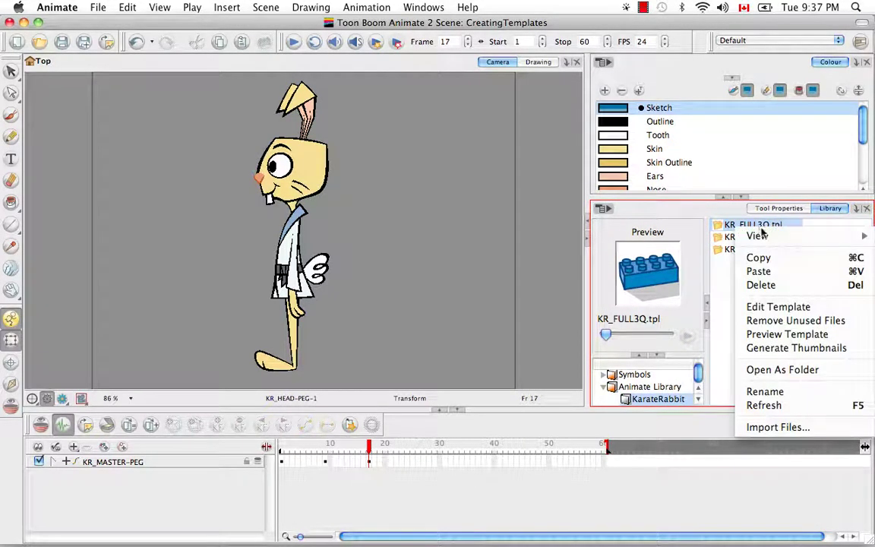
{"action": "left_click", "coordinate": [772, 307]}
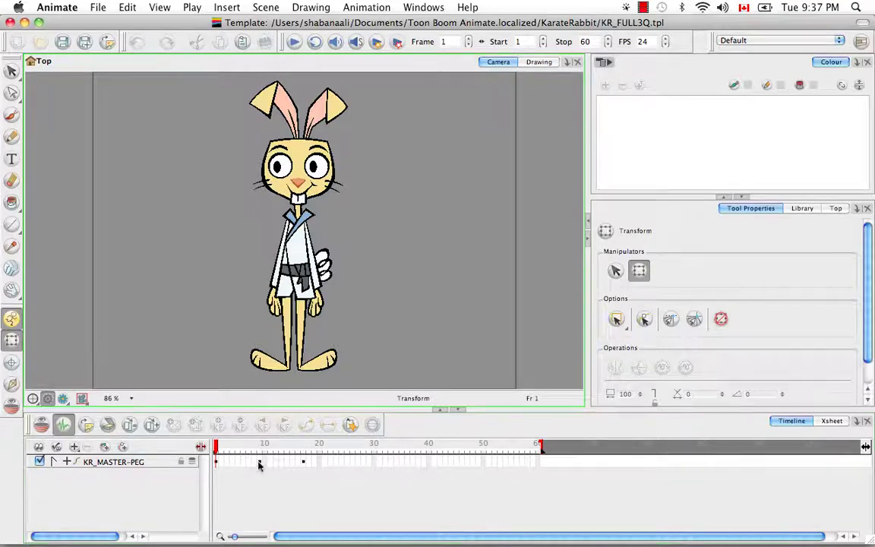
Delete frames 1–8 and frames 10 onward on KR_MASTER-PEG, leaving only frame 9
{"action": "left_click", "coordinate": [258, 464]}
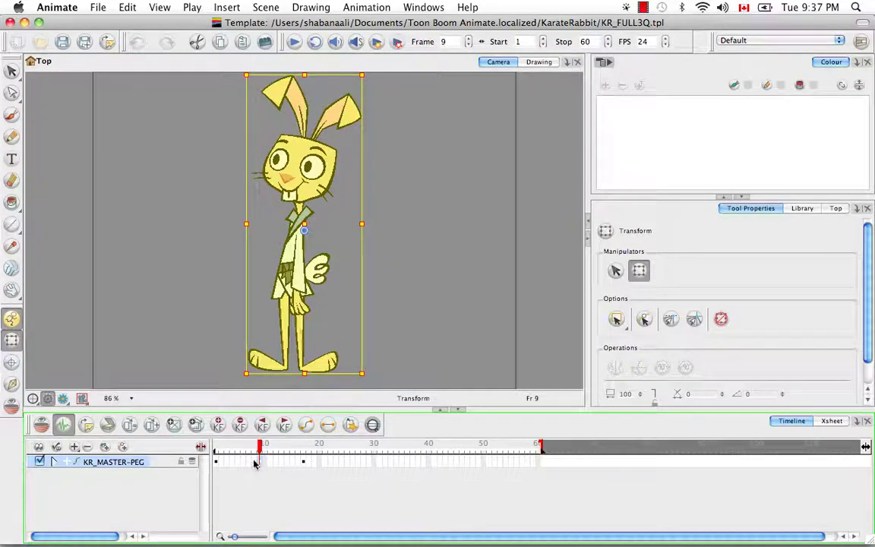
{"action": "left_click", "coordinate": [254, 463]}
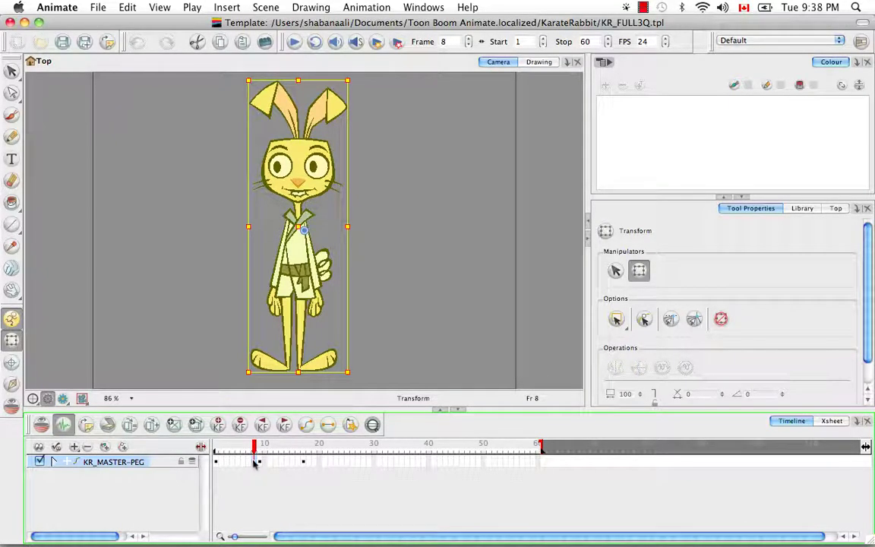
{"action": "left_click_drag", "start_coordinate": [253, 462], "coordinate": [218, 462]}
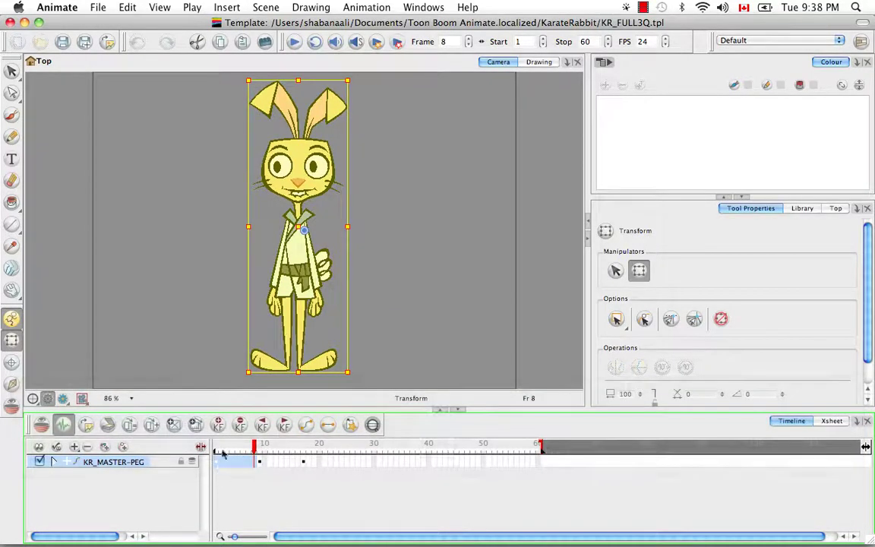
{"action": "key", "text": "BackSpace"}
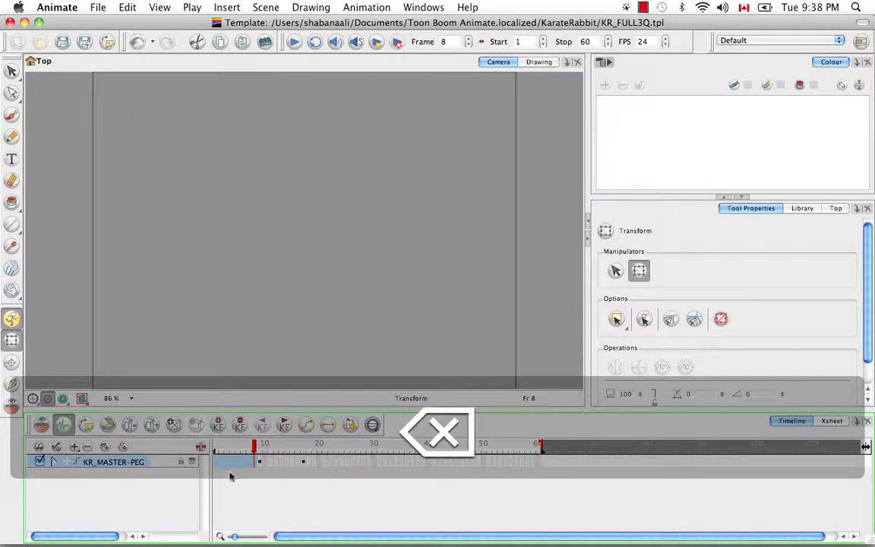
{"action": "left_click", "coordinate": [55, 461]}
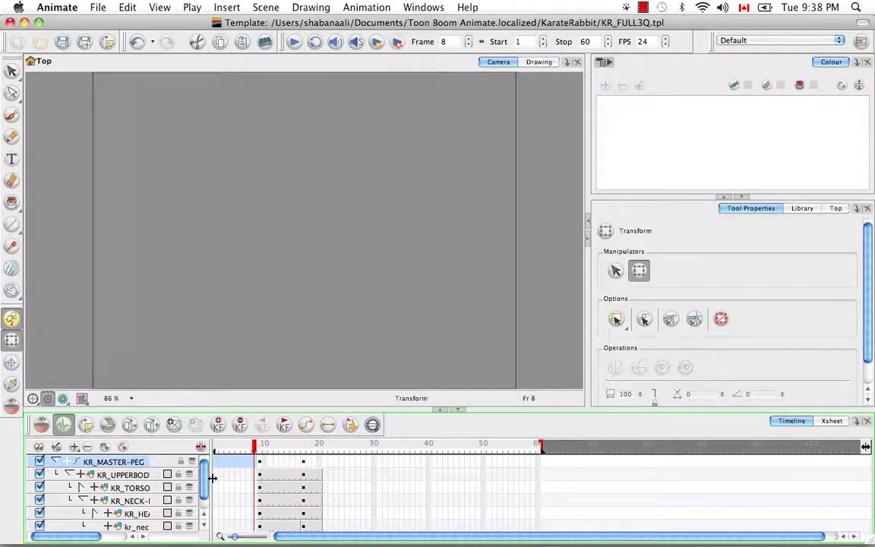
{"action": "left_click", "coordinate": [56, 462]}
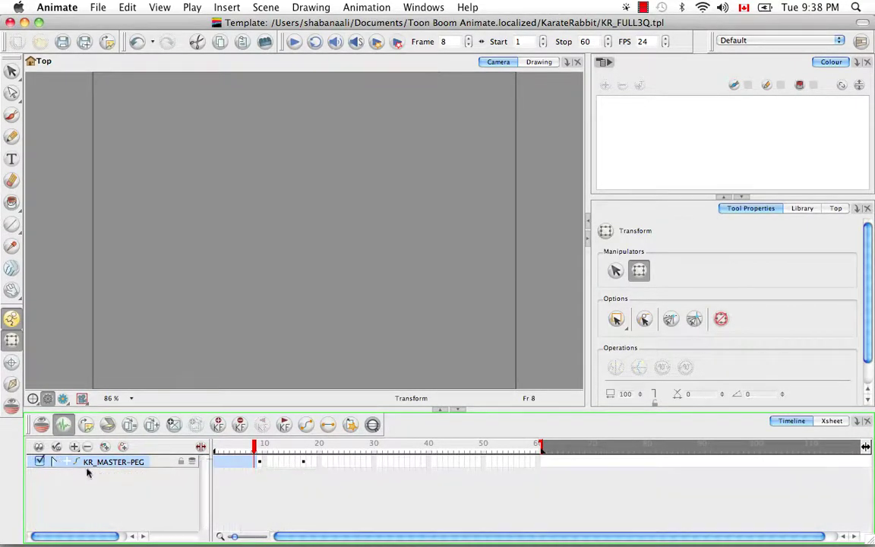
{"action": "left_click", "coordinate": [264, 462]}
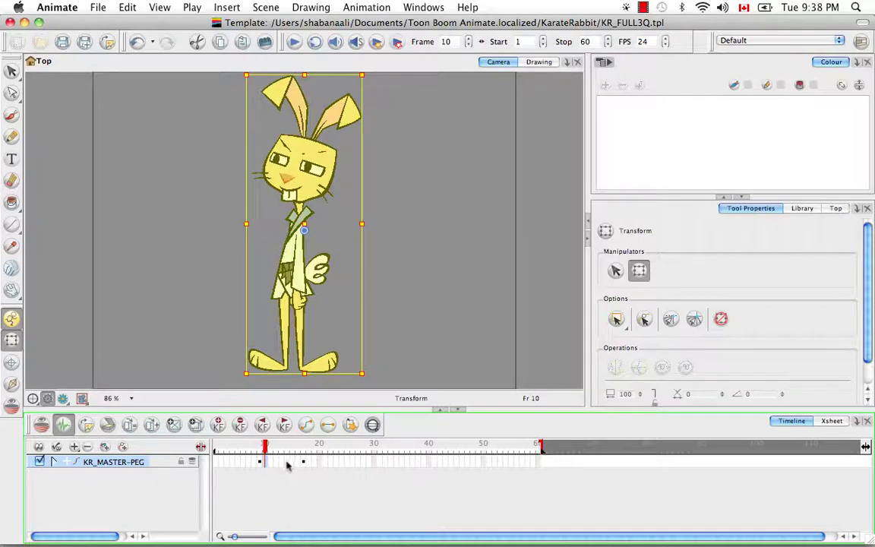
{"action": "left_click", "coordinate": [353, 463], "text": "shift"}
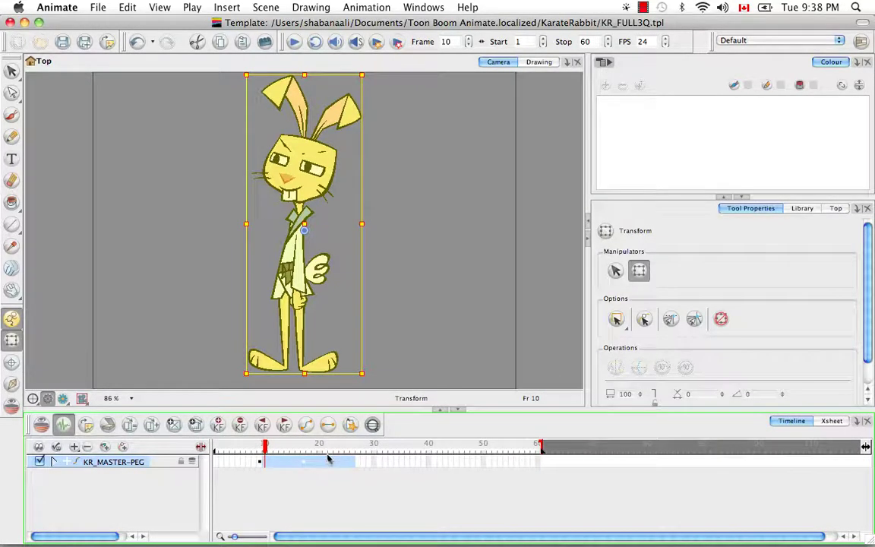
{"action": "key", "text": "BackSpace"}
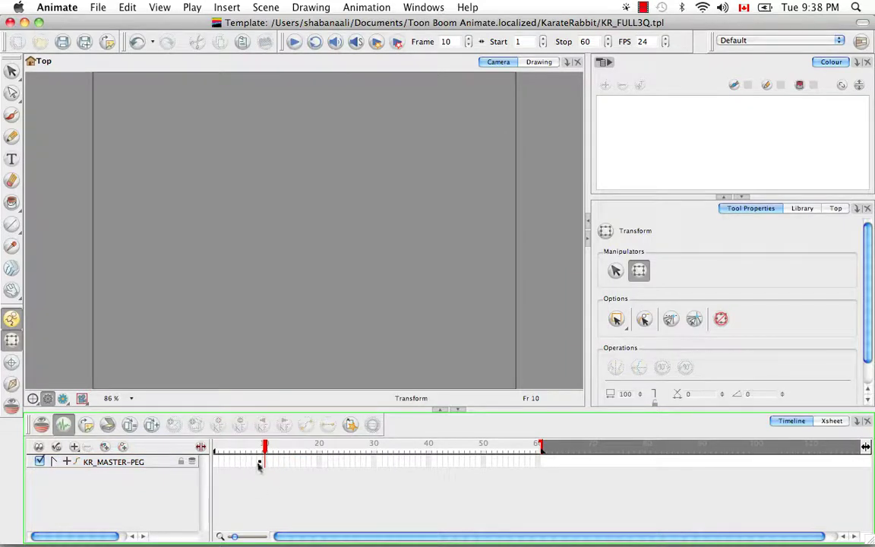
Move the frame 9 three-quarter pose to frame 1 and check the child layers
{"action": "left_click", "coordinate": [259, 463]}
{"action": "left_click_drag", "start_coordinate": [259, 465], "coordinate": [216, 465]}
{"action": "left_click", "coordinate": [161, 507]}
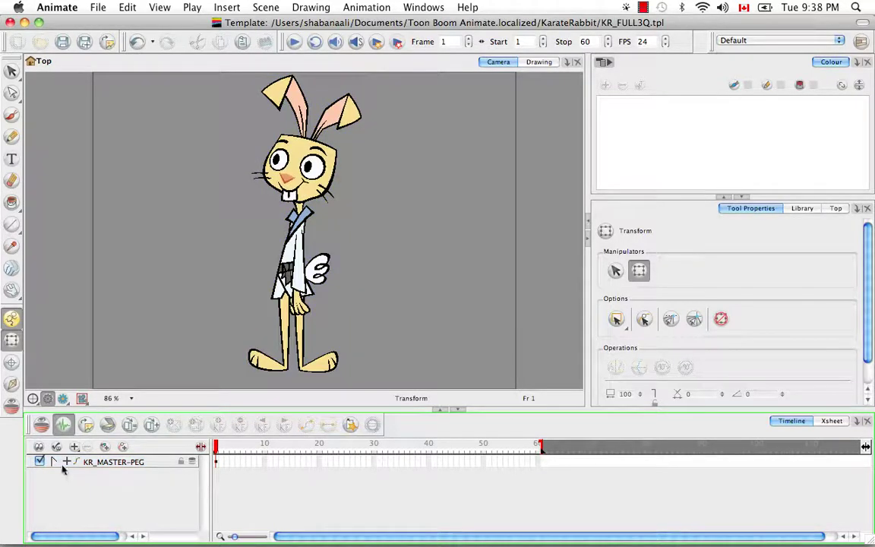
{"action": "left_click", "coordinate": [54, 462]}
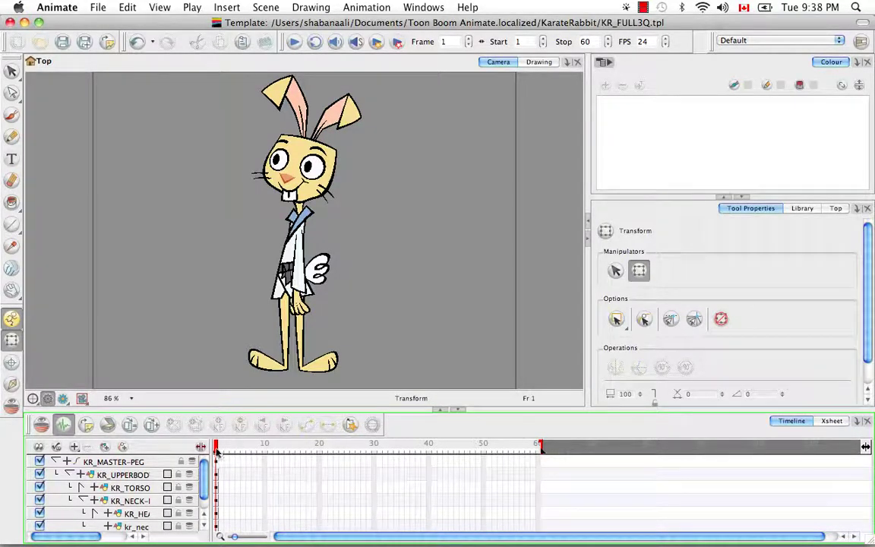
{"action": "scroll", "coordinate": [203, 474], "scroll_direction": "down", "scroll_amount": 1}
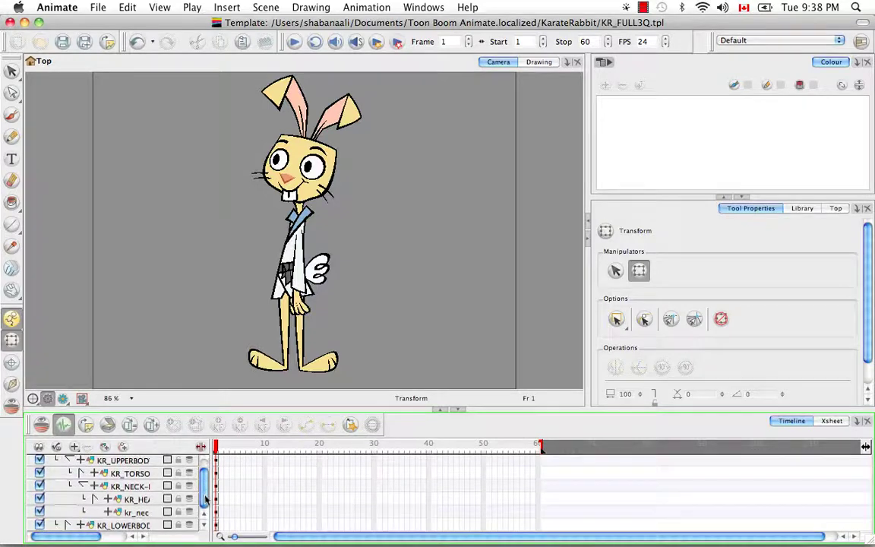
{"action": "scroll", "coordinate": [122, 486], "scroll_direction": "up", "scroll_amount": 1}
{"action": "left_click", "coordinate": [57, 472]}
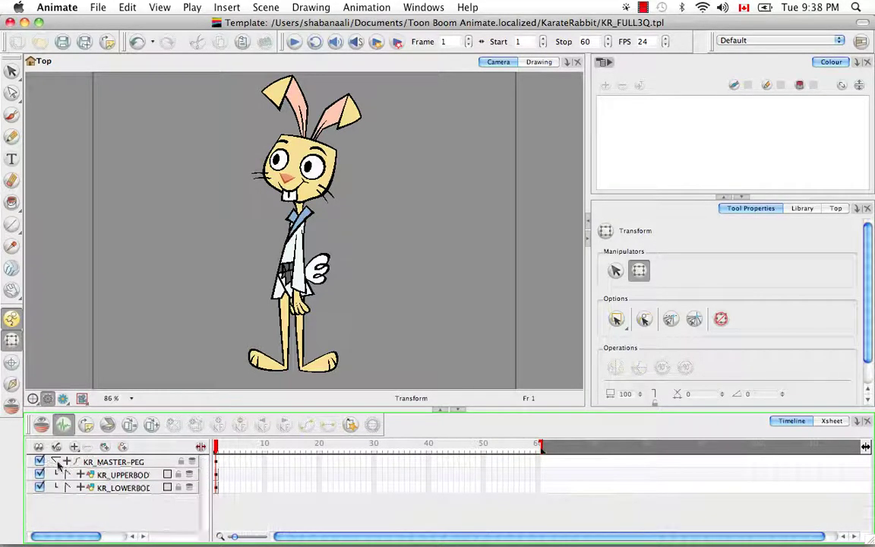
{"action": "left_click", "coordinate": [56, 462]}
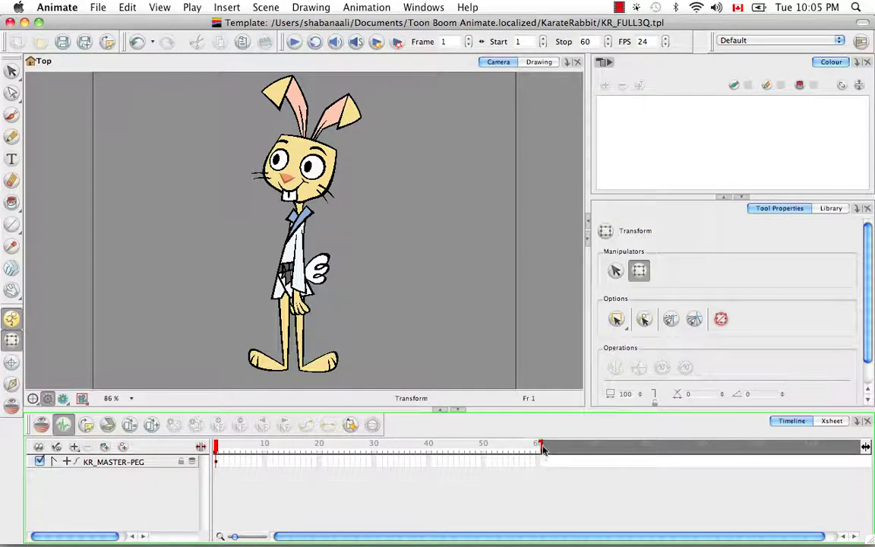
Trim the 3Q template to one frame, rename its top peg KR_FULL3Q-PEG, and save it
{"action": "left_click_drag", "start_coordinate": [542, 450], "coordinate": [217, 451]}
{"action": "left_click", "coordinate": [117, 463]}
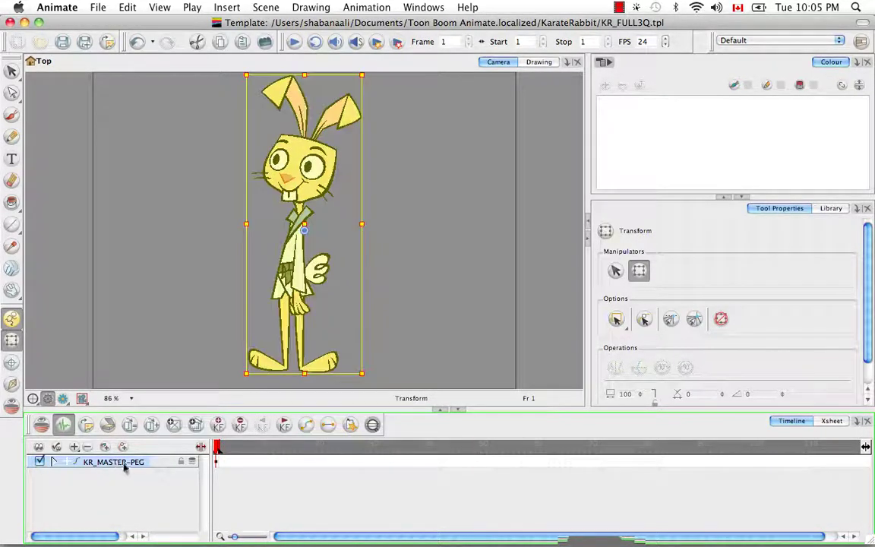
{"action": "double_click", "coordinate": [125, 465]}
{"action": "key", "text": "Left"}
{"action": "key", "text": "Left"}
{"action": "key", "text": "Left"}
{"action": "key", "text": "Left"}
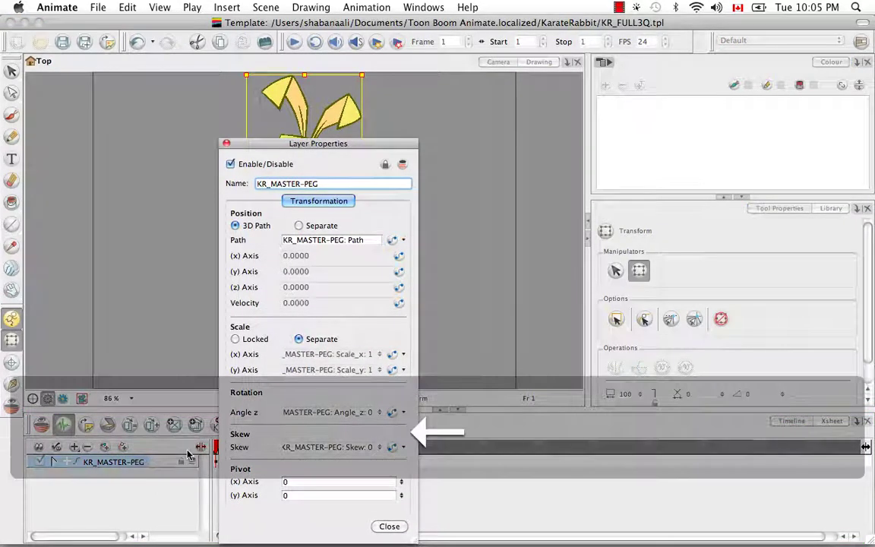
{"action": "key", "text": "BackSpace"}
{"action": "key", "text": "BackSpace"}
{"action": "key", "text": "BackSpace"}
{"action": "key", "text": "BackSpace"}
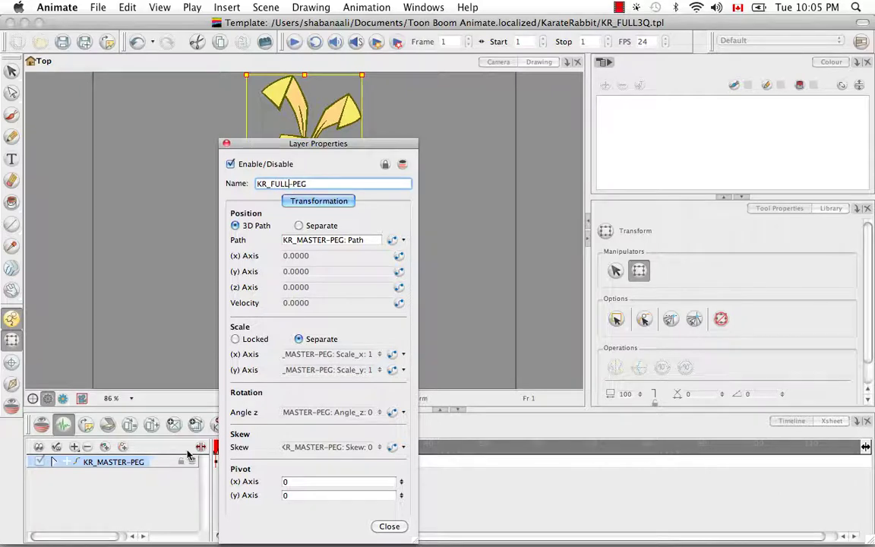
{"action": "type", "text": "FULL3Q"}
{"action": "key", "text": "Return"}
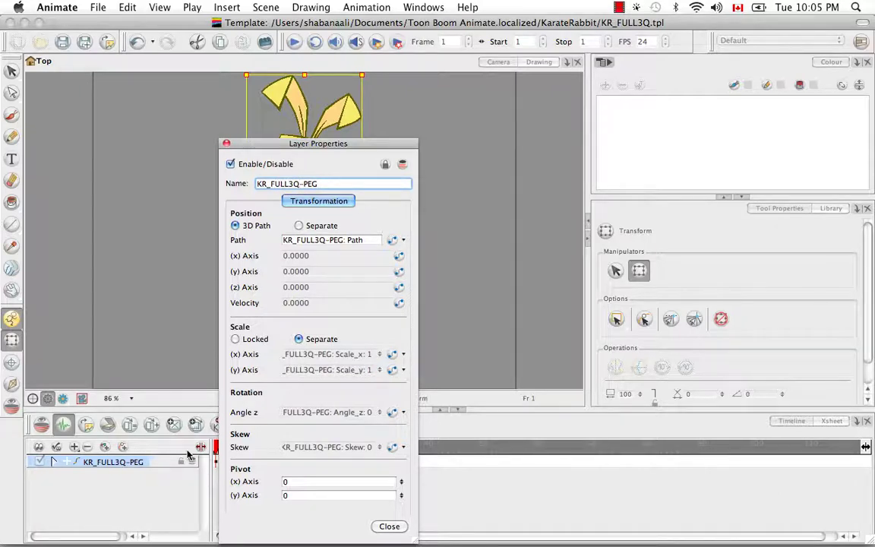
{"action": "left_click", "coordinate": [389, 525]}
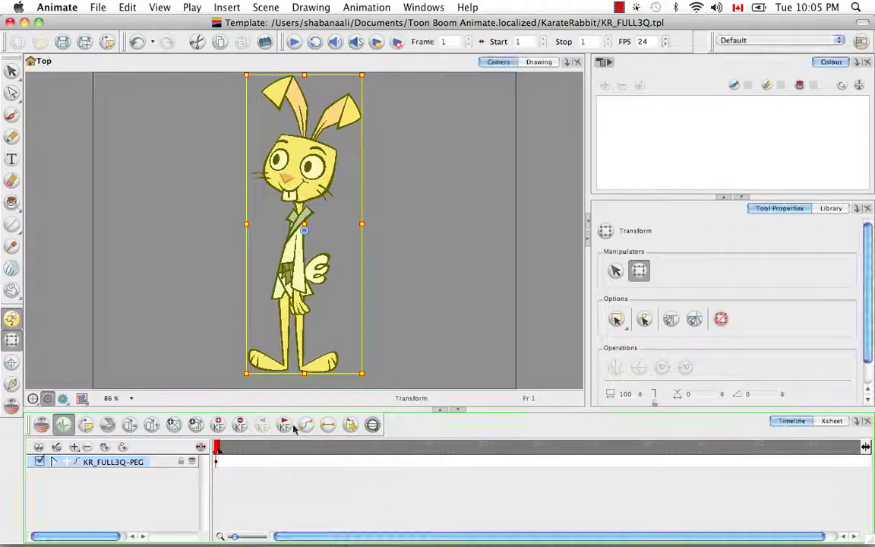
{"action": "left_click", "coordinate": [63, 41]}
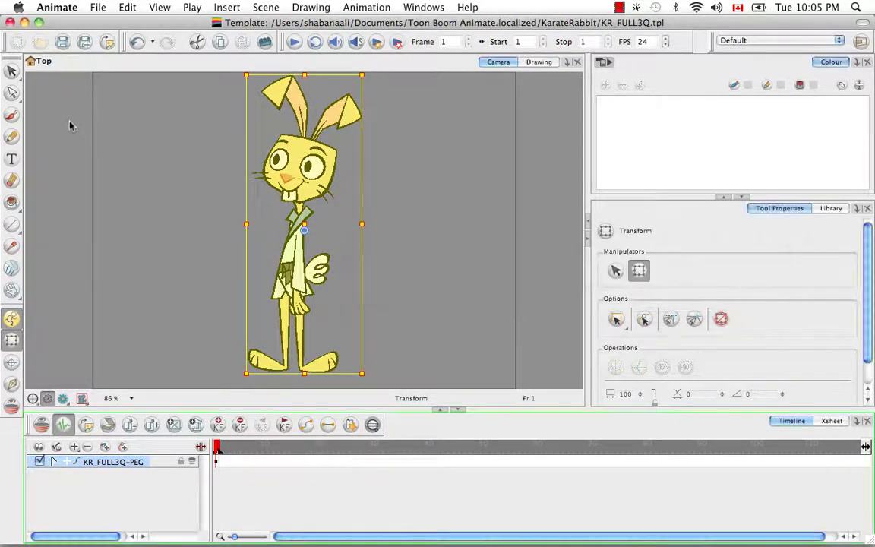
Close the 3Q template and open KR_FULLPROFILE.tpl for editing
{"action": "left_click", "coordinate": [11, 23]}
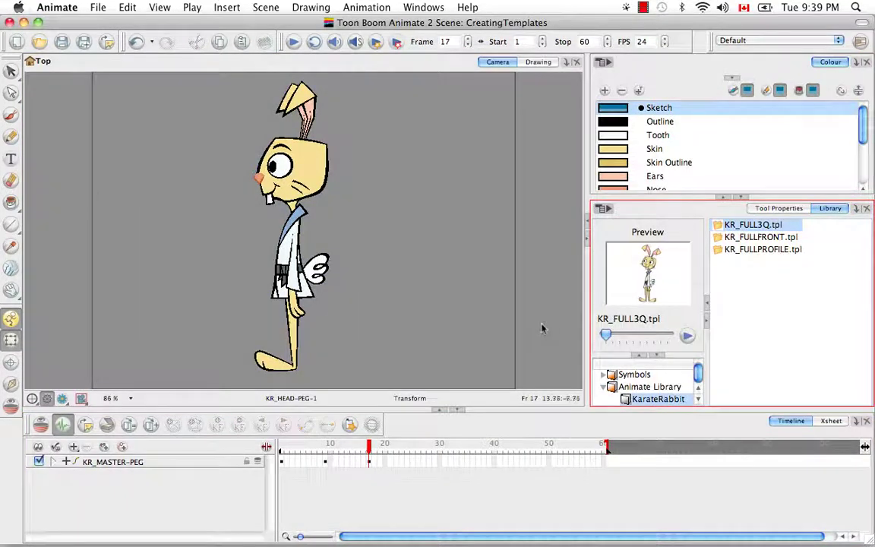
{"action": "left_click", "coordinate": [717, 250]}
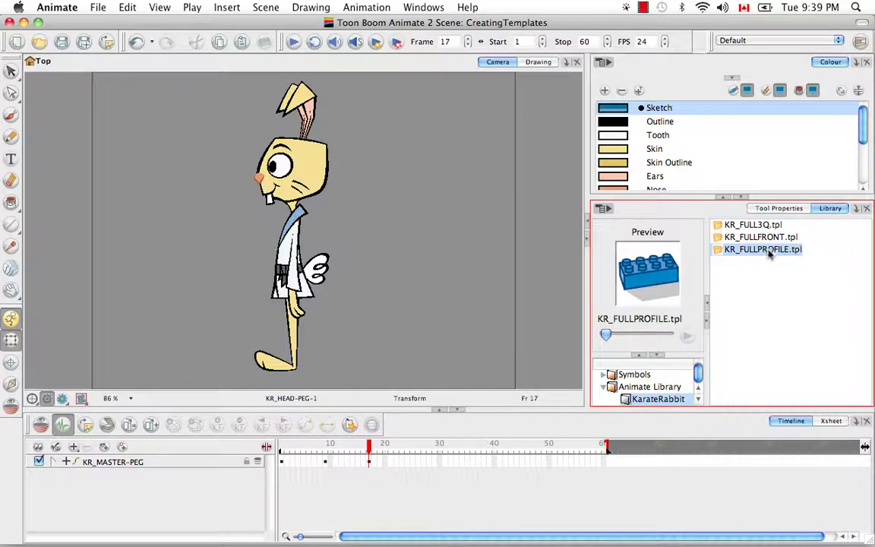
{"action": "right_click", "coordinate": [767, 251]}
{"action": "left_click", "coordinate": [768, 328]}
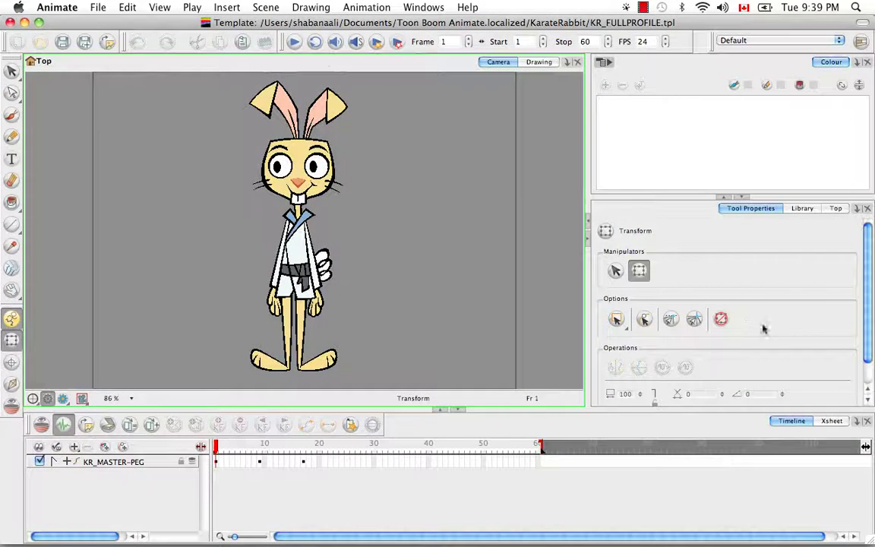
Shorten the profile template so it ends at frame 1
{"action": "left_click_drag", "start_coordinate": [297, 462], "coordinate": [215, 460]}
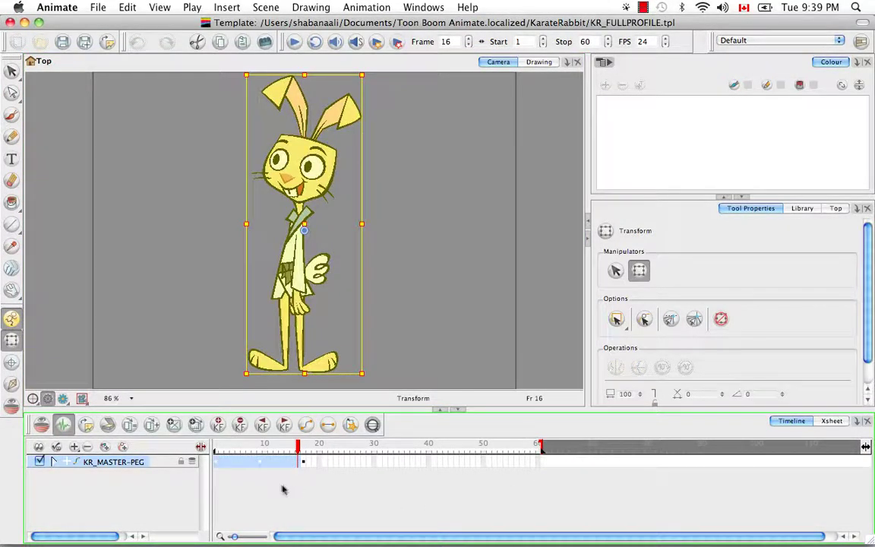
{"action": "left_click_drag", "start_coordinate": [307, 462], "coordinate": [400, 462]}
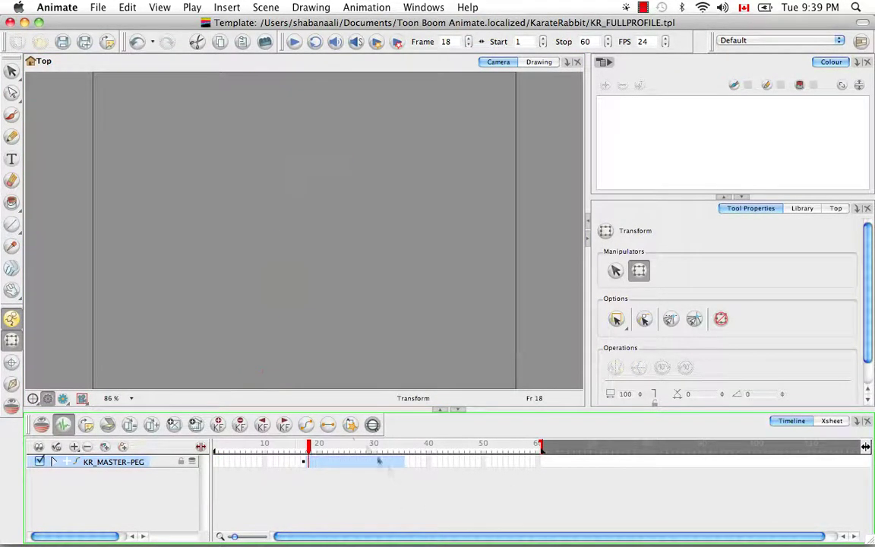
{"action": "left_click", "coordinate": [221, 462]}
{"action": "key", "text": "comma"}
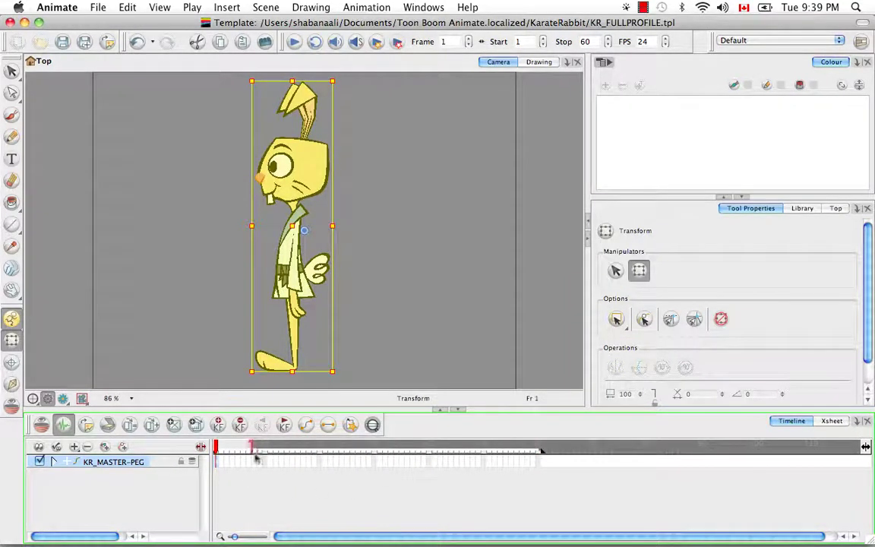
{"action": "left_click_drag", "start_coordinate": [540, 451], "coordinate": [231, 471]}
{"action": "left_click", "coordinate": [212, 504]}
Rename the top peg KR_FULLPROFILE and save the template
{"action": "left_click", "coordinate": [114, 461]}
{"action": "left_click", "coordinate": [108, 423]}
{"action": "key", "text": "BackSpace"}
{"action": "key", "text": "BackSpace"}
{"action": "key", "text": "BackSpace"}
{"action": "key", "text": "BackSpace"}
{"action": "key", "text": "BackSpace"}
{"action": "key", "text": "BackSpace"}
{"action": "key", "text": "BackSpace"}
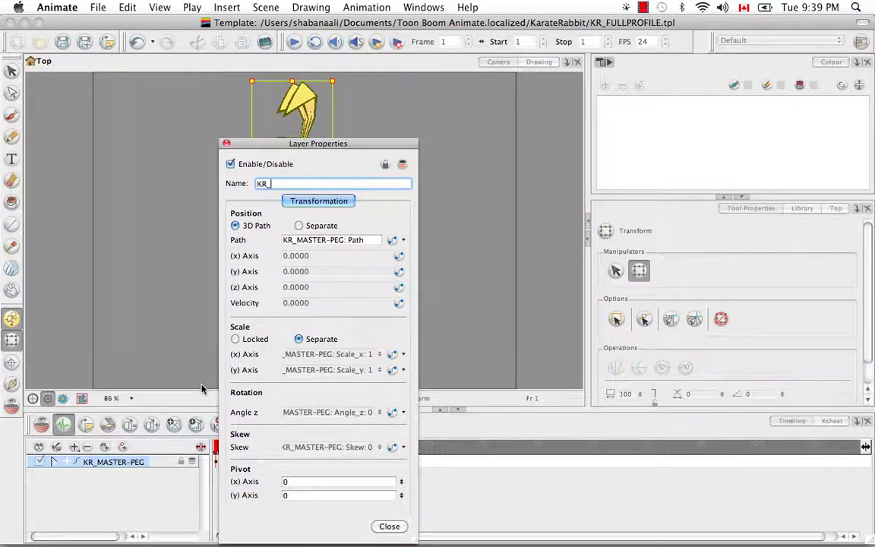
{"action": "type", "text": "FULLPRO"}
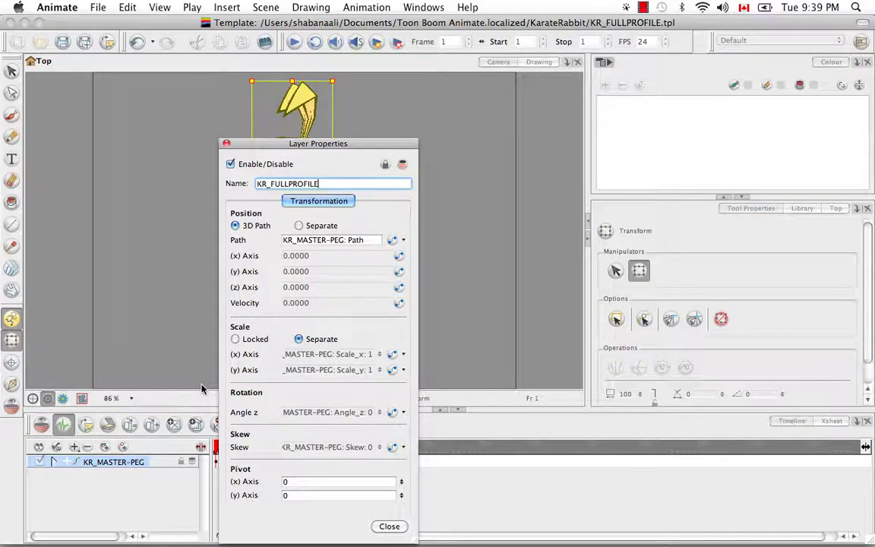
{"action": "type", "text": "FILE"}
{"action": "left_click", "coordinate": [389, 527]}
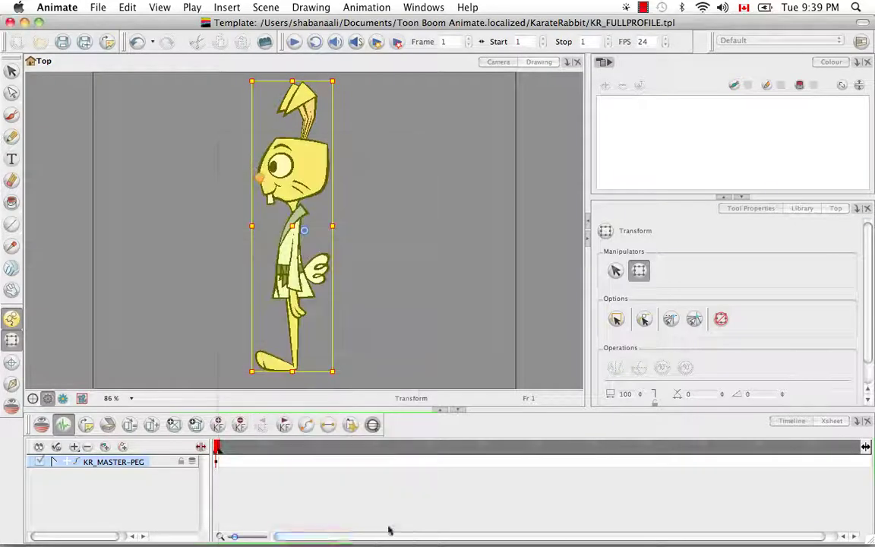
{"action": "left_click", "coordinate": [61, 42]}
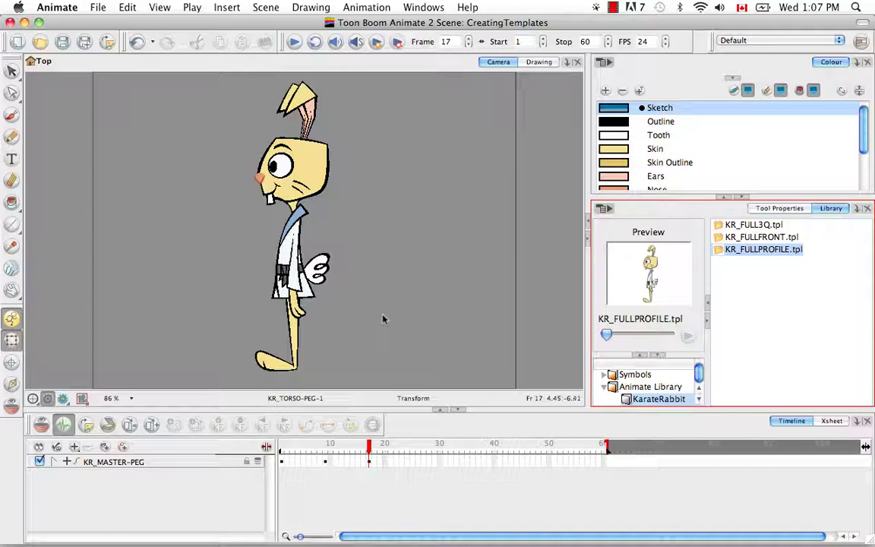
Create a new scene named TemplateTest, saving changes to the current scene first
{"action": "left_click", "coordinate": [17, 41]}
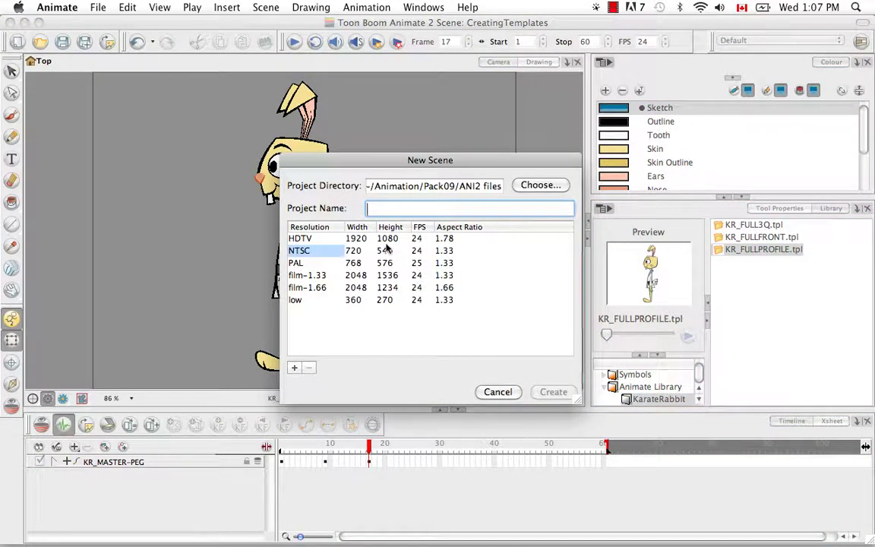
{"action": "type", "text": "Template"}
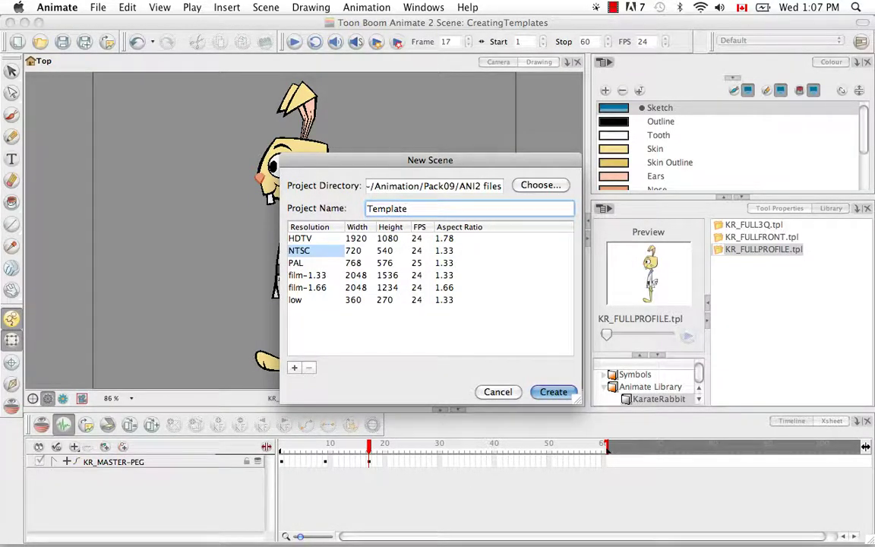
{"action": "type", "text": "Test"}
{"action": "left_click", "coordinate": [555, 391]}
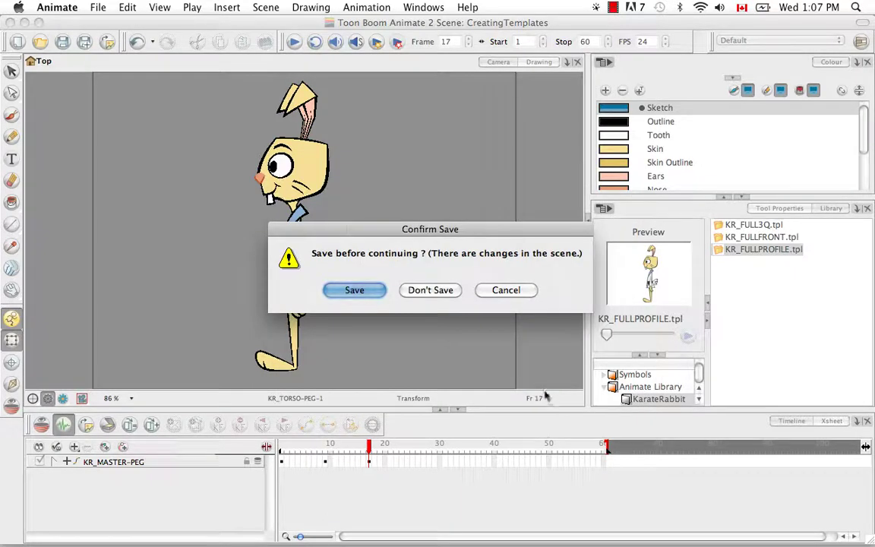
{"action": "left_click", "coordinate": [356, 290]}
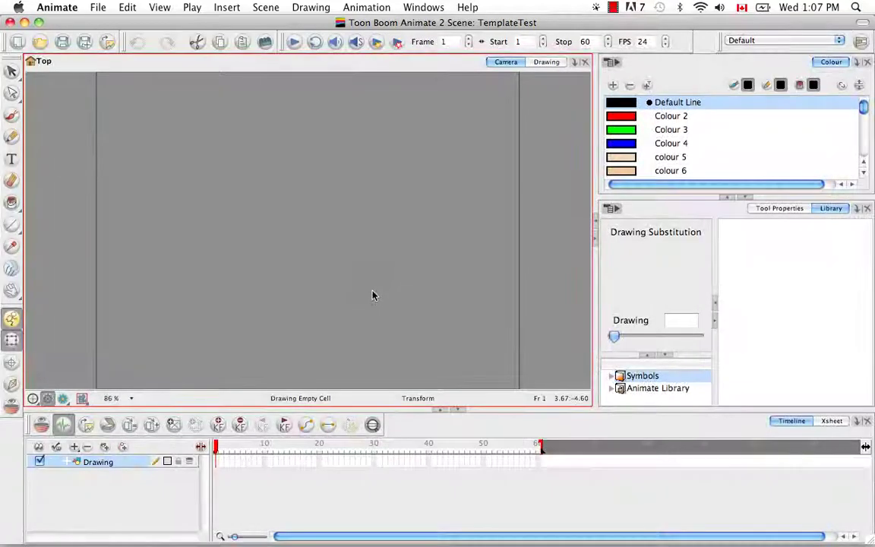
Drag KR_FULLPROFILE.tpl from Animate Library > KarateRabbit into the TemplateTest scene
{"action": "double_click", "coordinate": [653, 389]}
{"action": "left_click", "coordinate": [651, 400]}
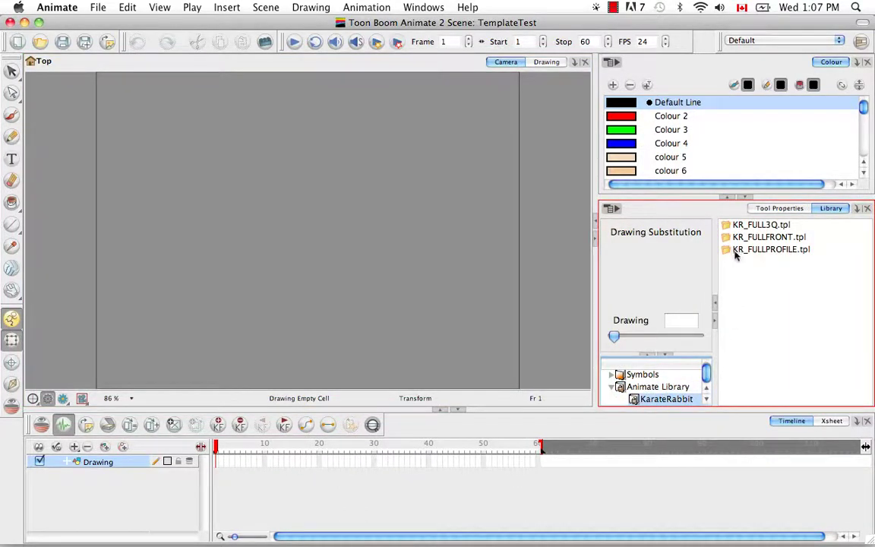
{"action": "mouse_move", "coordinate": [759, 250]}
{"action": "left_mouse_down"}
{"action": "mouse_move", "coordinate": [736, 249]}
{"action": "mouse_move", "coordinate": [749, 269]}
{"action": "mouse_move", "coordinate": [706, 312]}
{"action": "mouse_move", "coordinate": [578, 297]}
{"action": "mouse_move", "coordinate": [484, 343]}
{"action": "mouse_move", "coordinate": [377, 322]}
{"action": "mouse_move", "coordinate": [336, 301]}
{"action": "mouse_move", "coordinate": [273, 378]}
{"action": "mouse_move", "coordinate": [139, 456]}
{"action": "mouse_move", "coordinate": [143, 464]}
{"action": "left_mouse_up"}
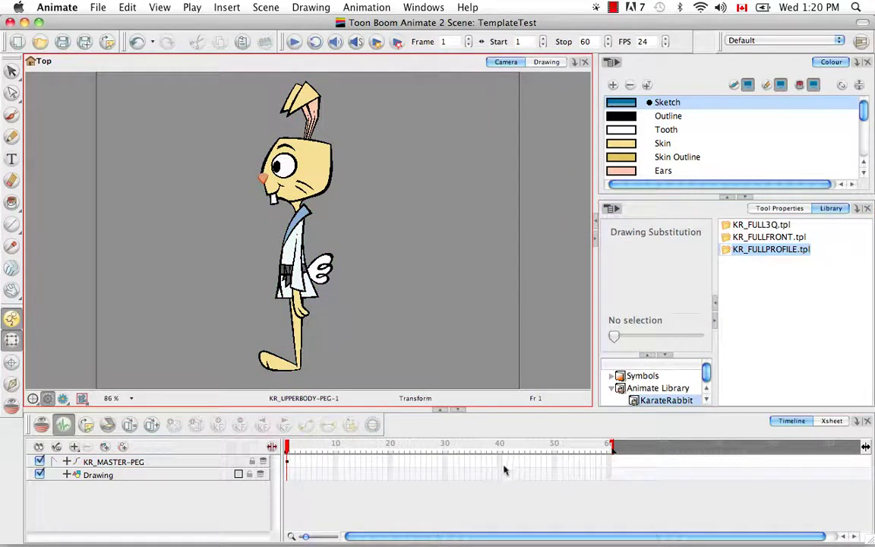
Extend the rabbit peg's exposure to frame 40
{"action": "left_click", "coordinate": [501, 463]}
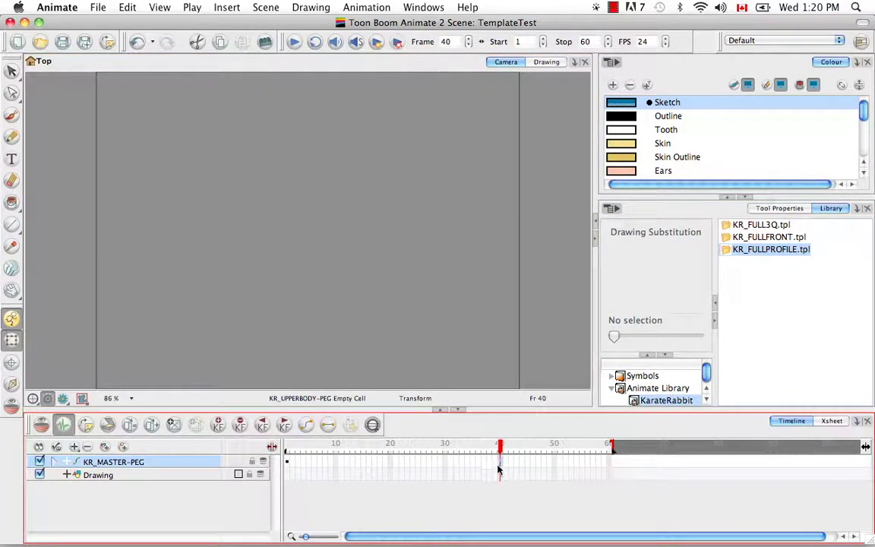
{"action": "right_click", "coordinate": [499, 464]}
{"action": "left_click", "coordinate": [543, 252]}
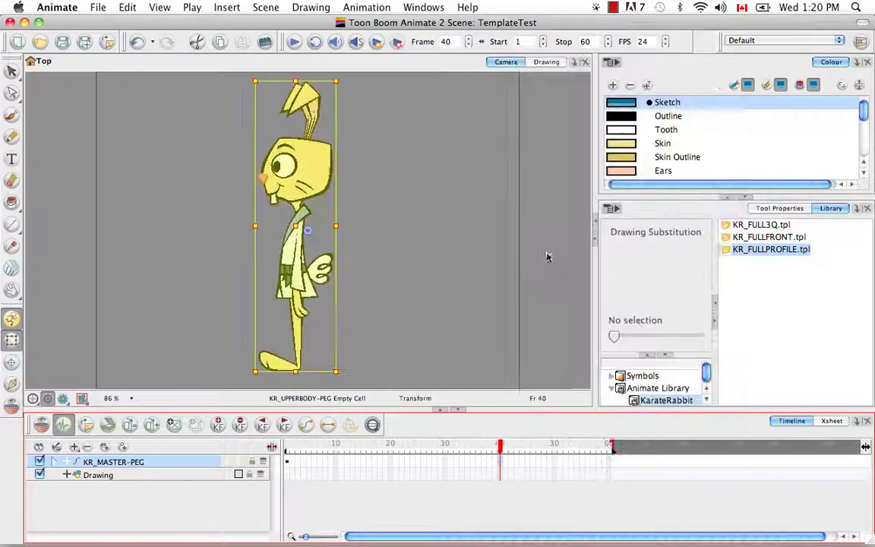
Expand KR_MASTER-PEG to check its child pegs, then collapse it again
{"action": "left_click", "coordinate": [97, 510]}
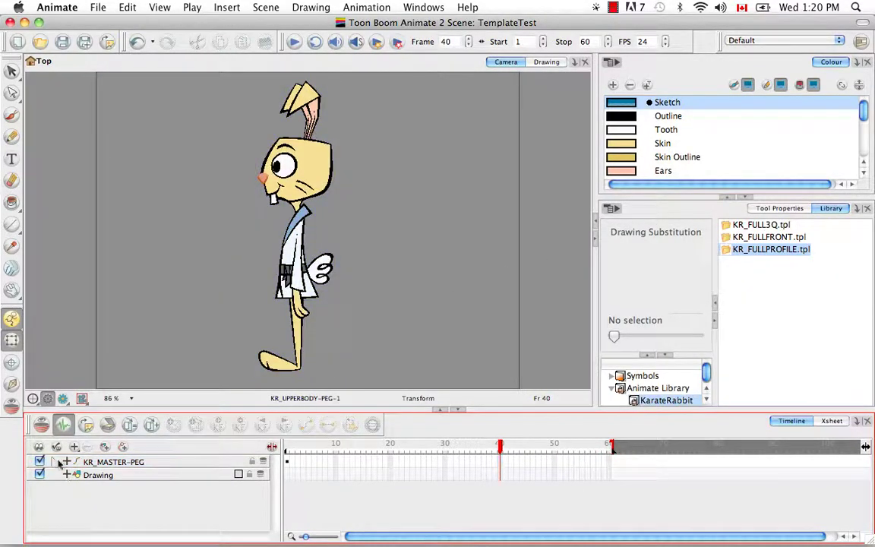
{"action": "left_click", "coordinate": [77, 462]}
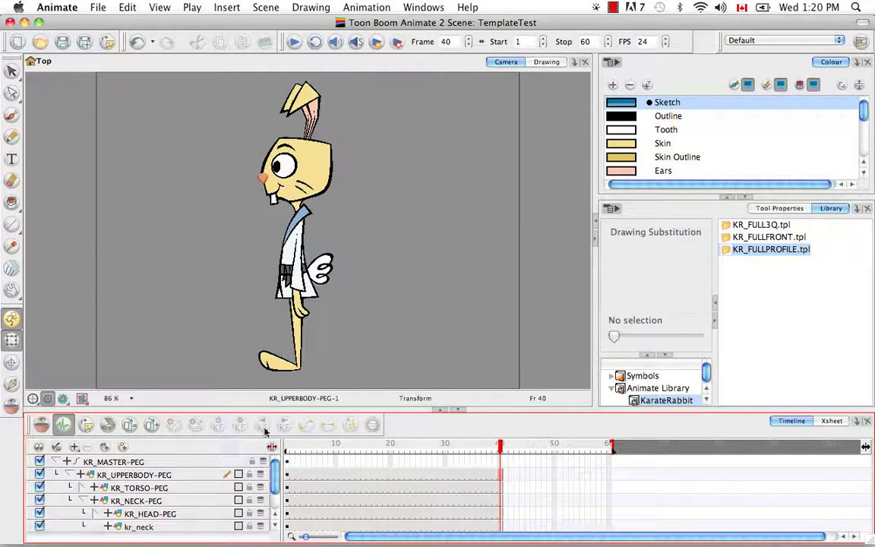
{"action": "left_click", "coordinate": [56, 462]}
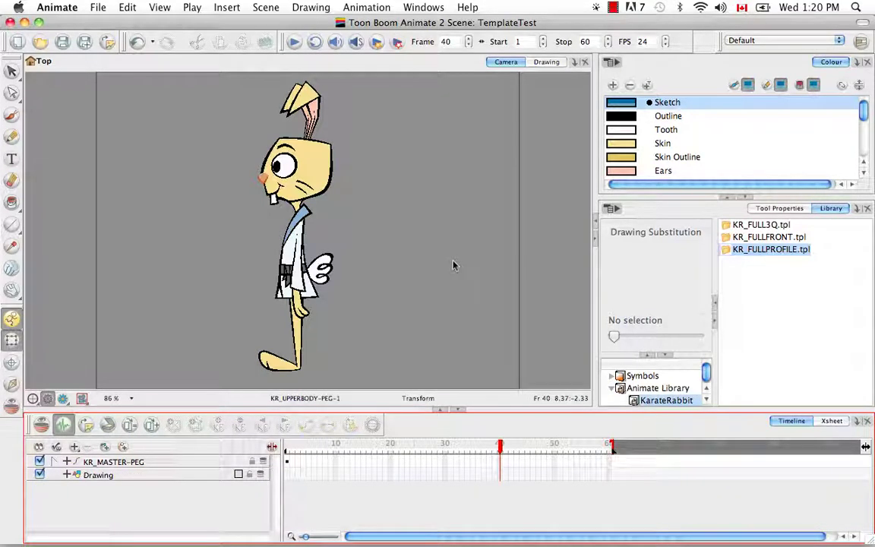